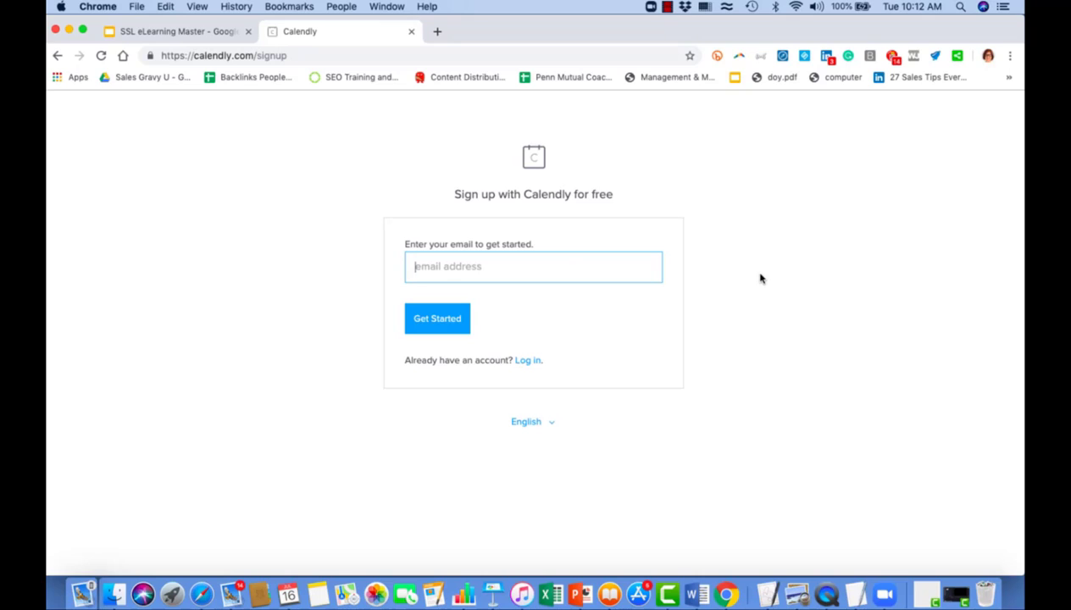
# Enter the Gmail address for a free Calendly sign-up and choose Sign up with Google.
pyautogui.press('super+v')
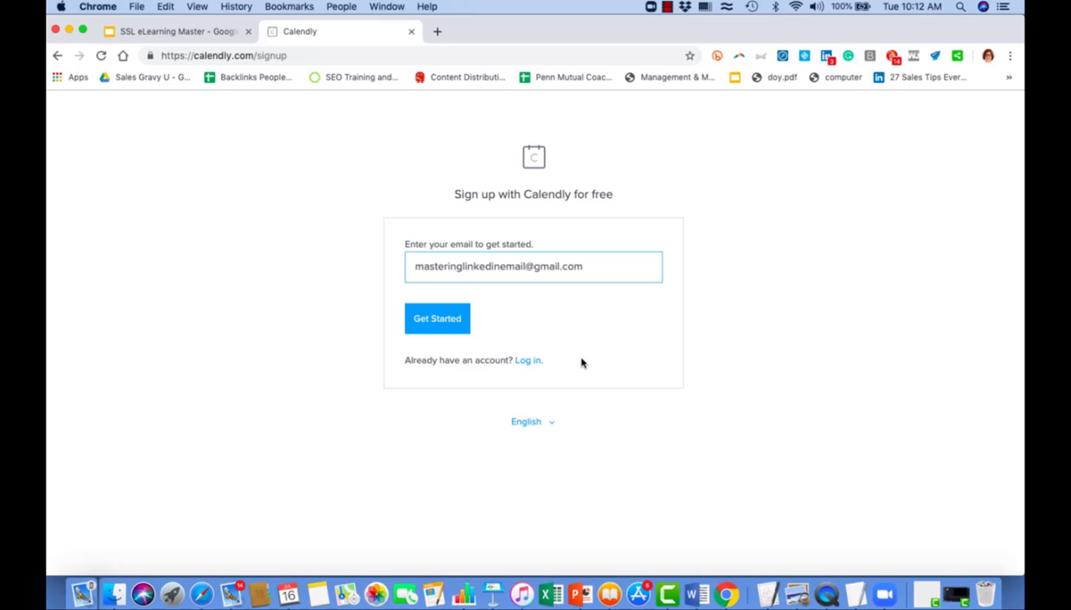
pyautogui.click(434, 319)
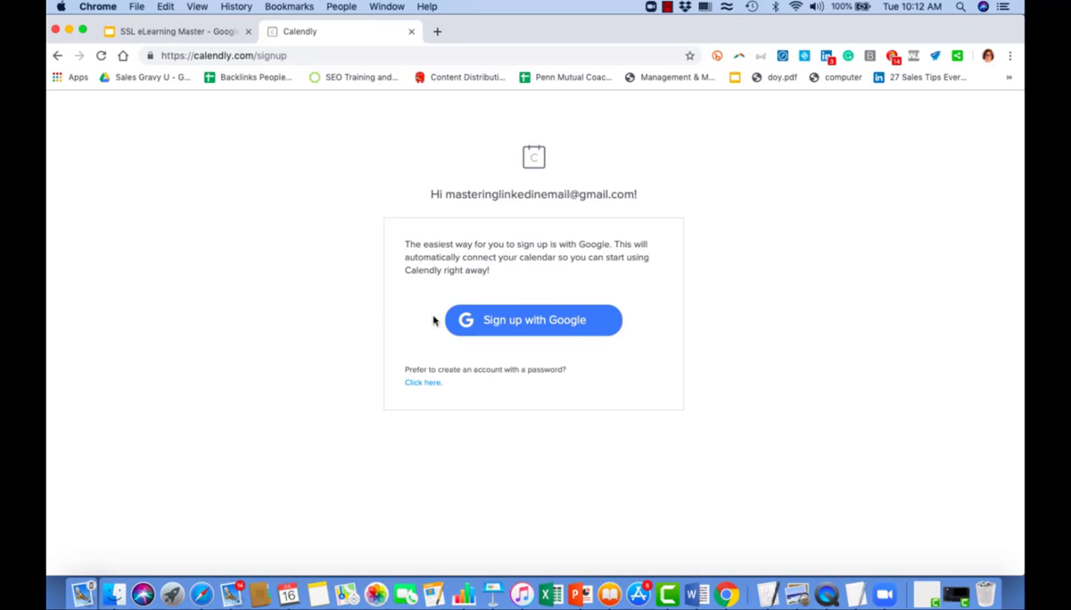
pyautogui.click(533, 328)
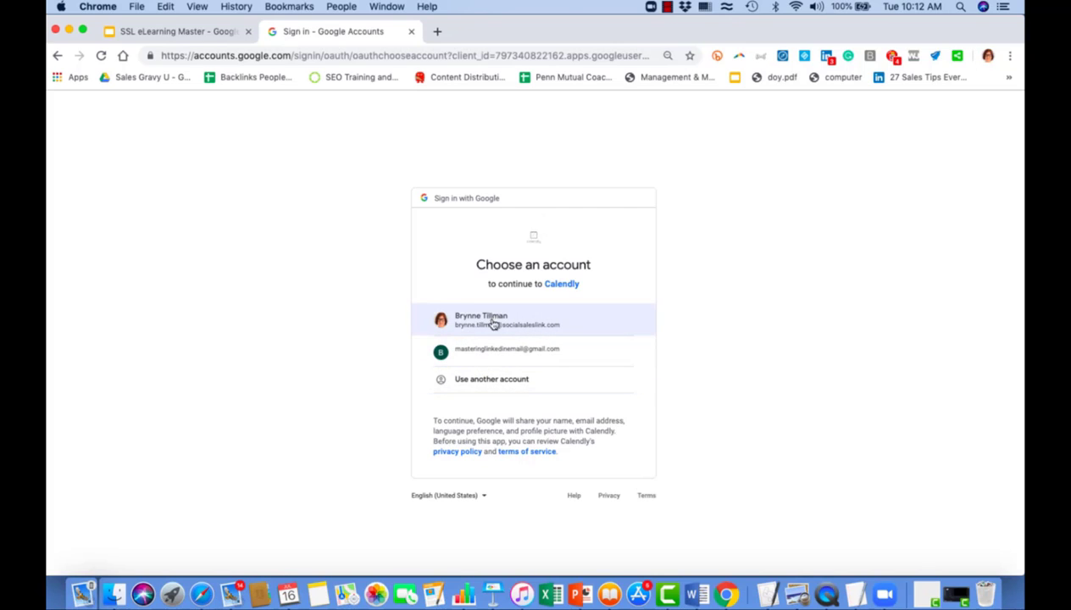
# Pick the Gmail account and allow Calendly to access its Google calendars.
pyautogui.click(487, 354)
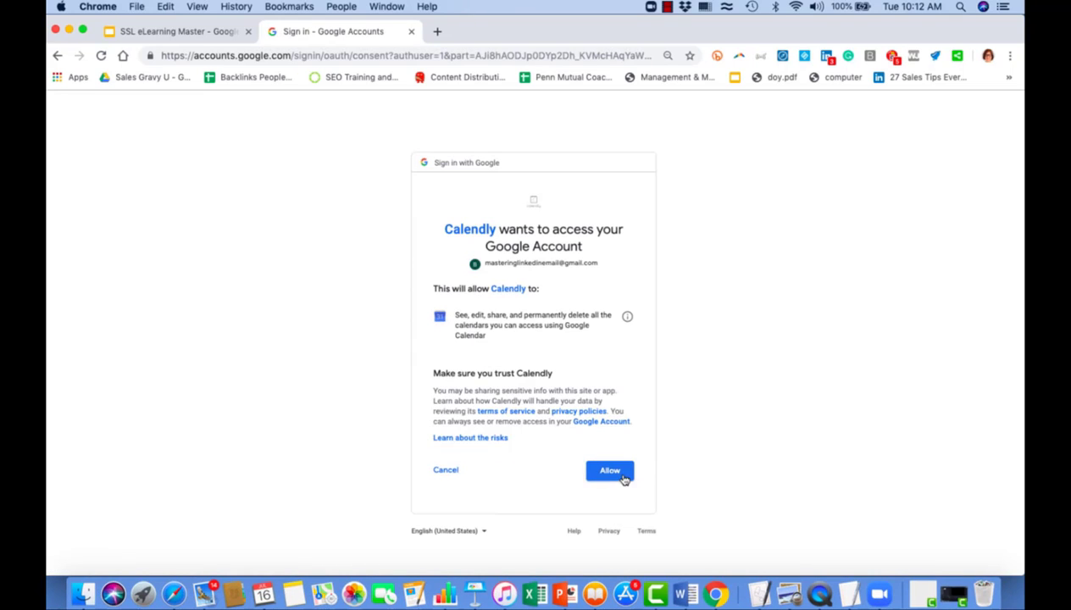
pyautogui.click(622, 474)
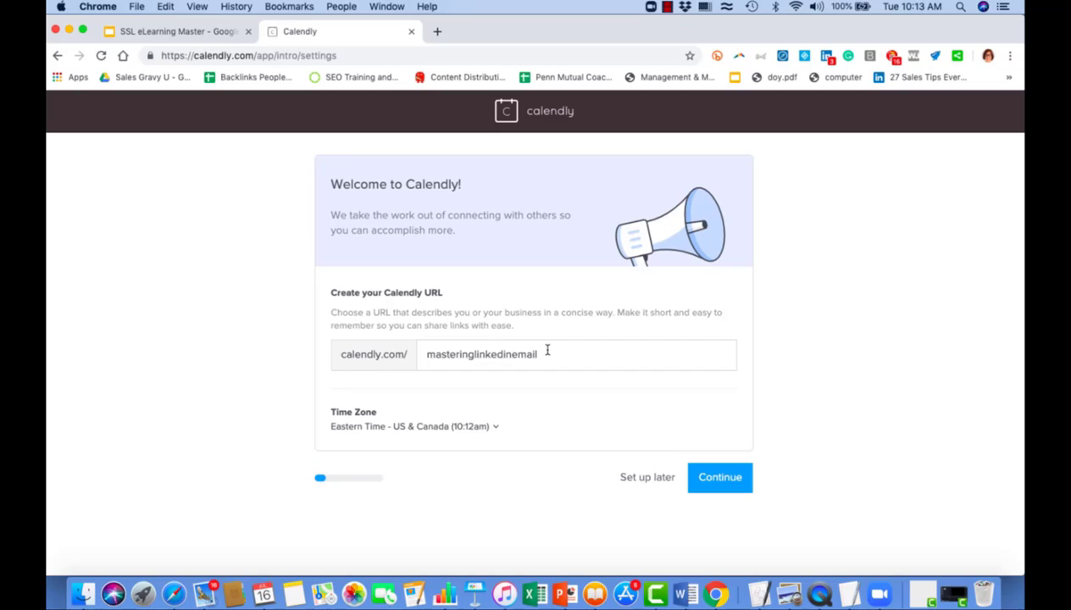
# Set the scheduling URL to the owner's first and last name joined by an underscore, then continue.
pyautogui.moveTo(544, 353); pyautogui.dragTo(418, 352)
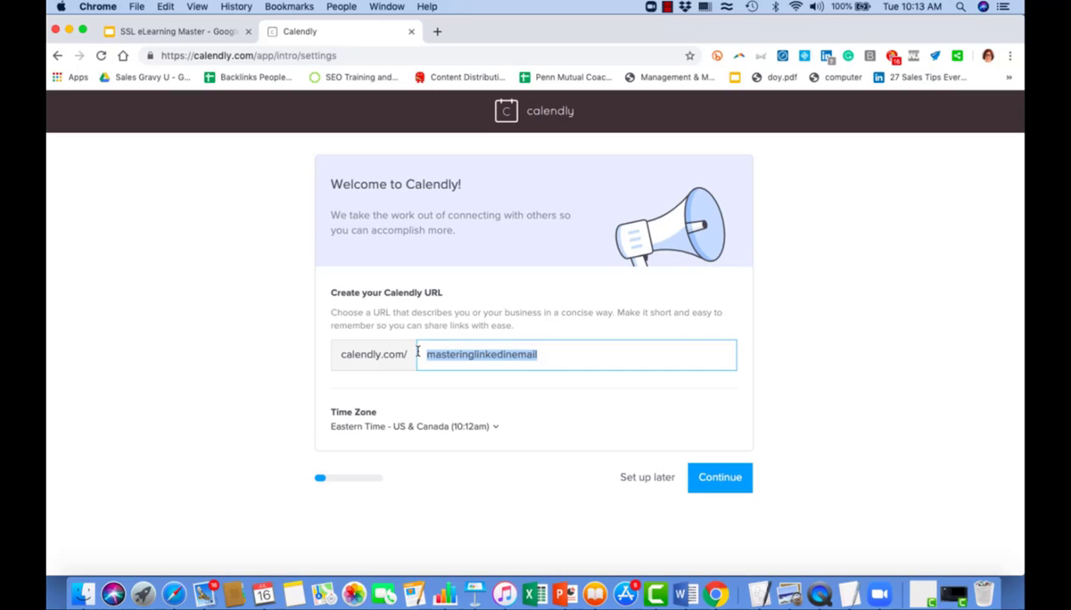
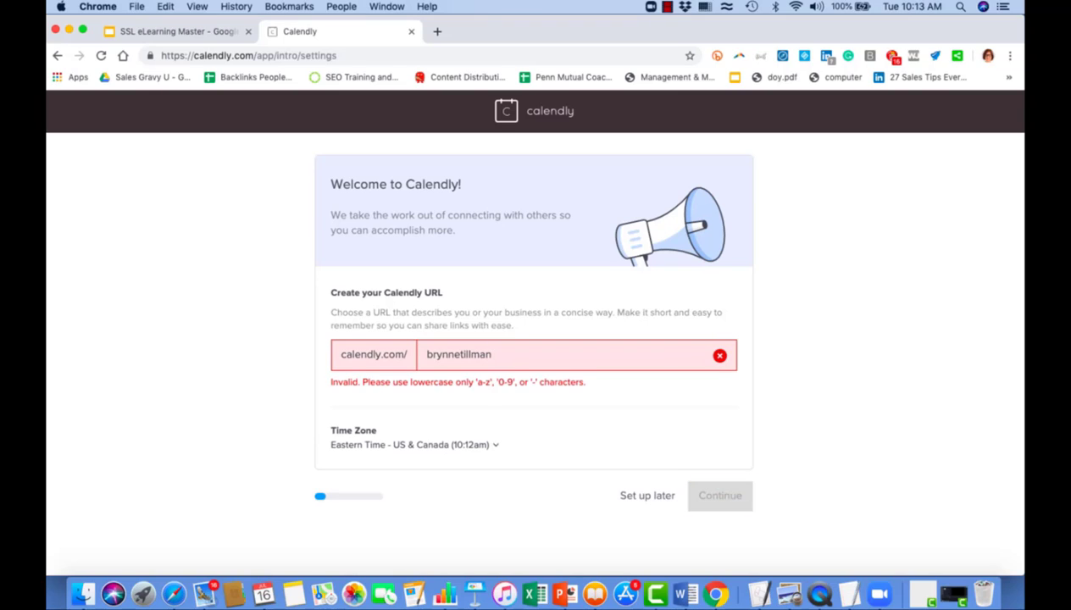
pyautogui.click(458, 354)
pyautogui.write('_')
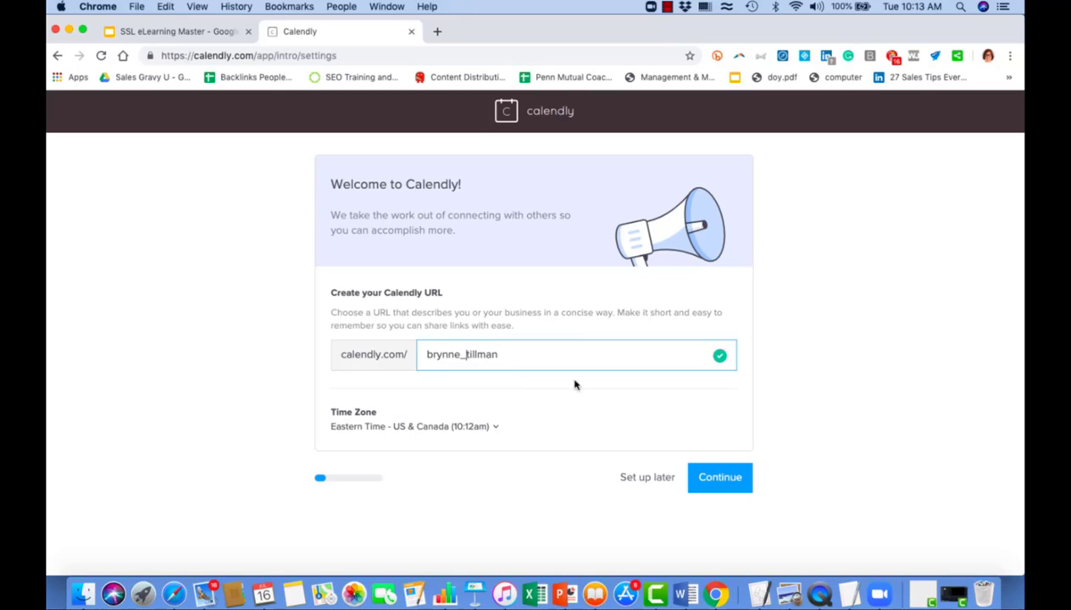
pyautogui.click(722, 479)
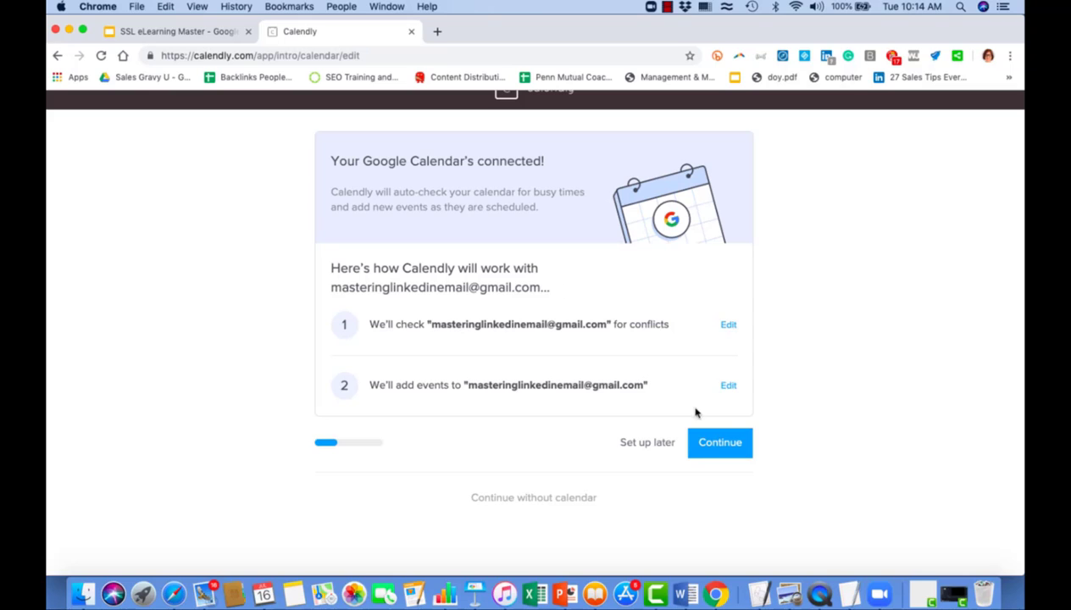
# Accept weekday 9am–5pm availability, choose the Sales + Marketing role, and skip the test booking.
pyautogui.click(730, 449)
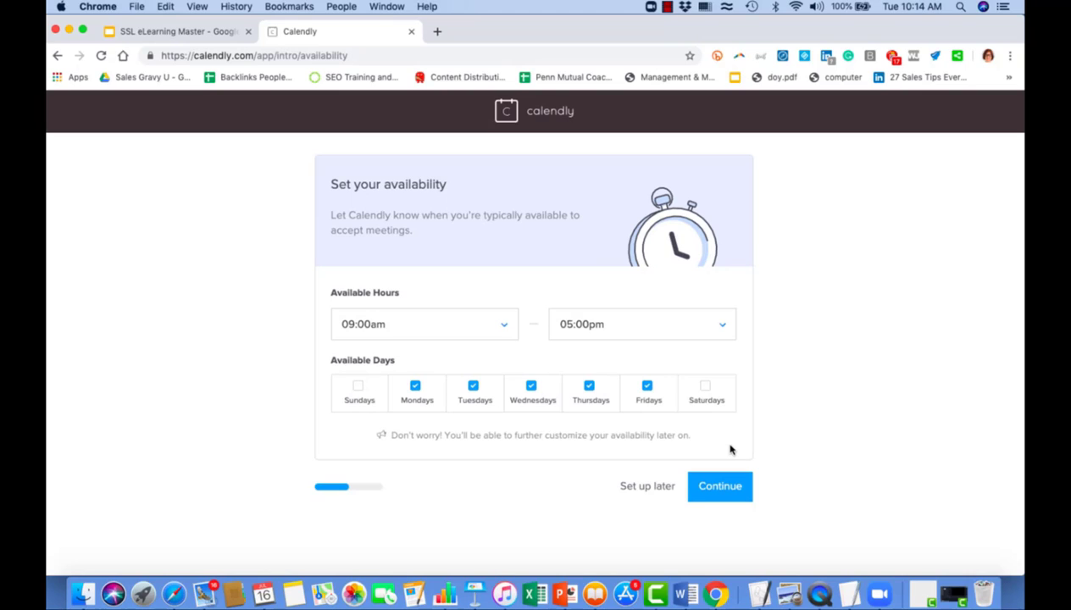
pyautogui.click(720, 488)
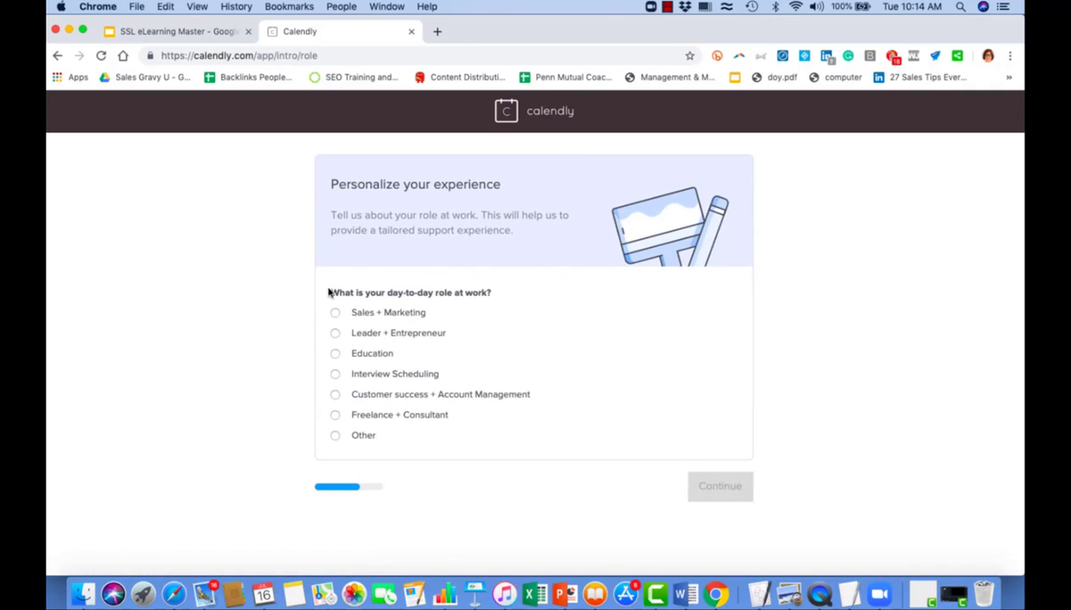
pyautogui.click(336, 313)
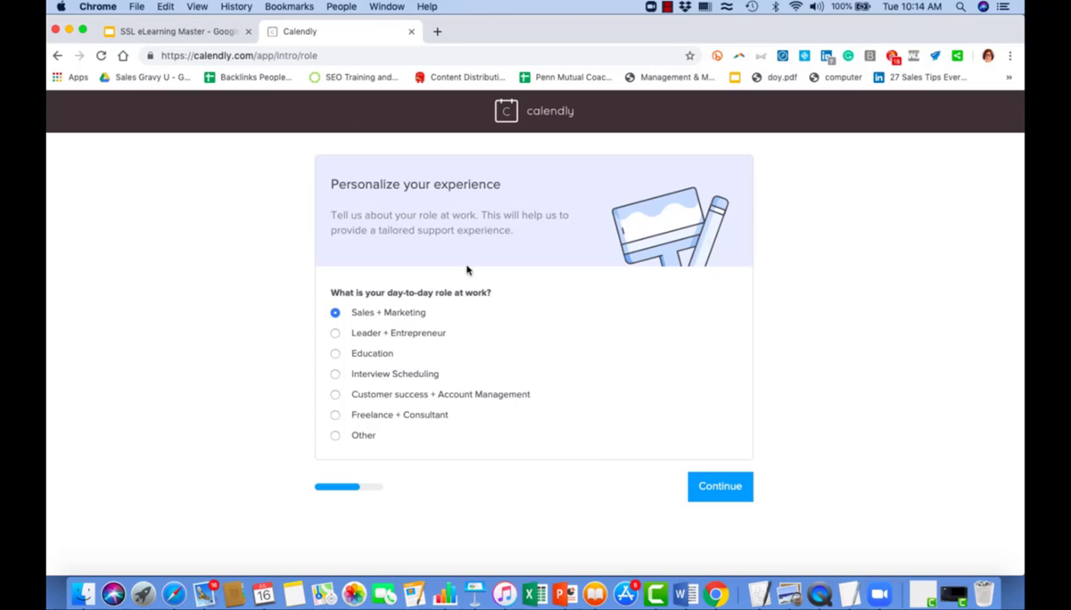
pyautogui.click(721, 488)
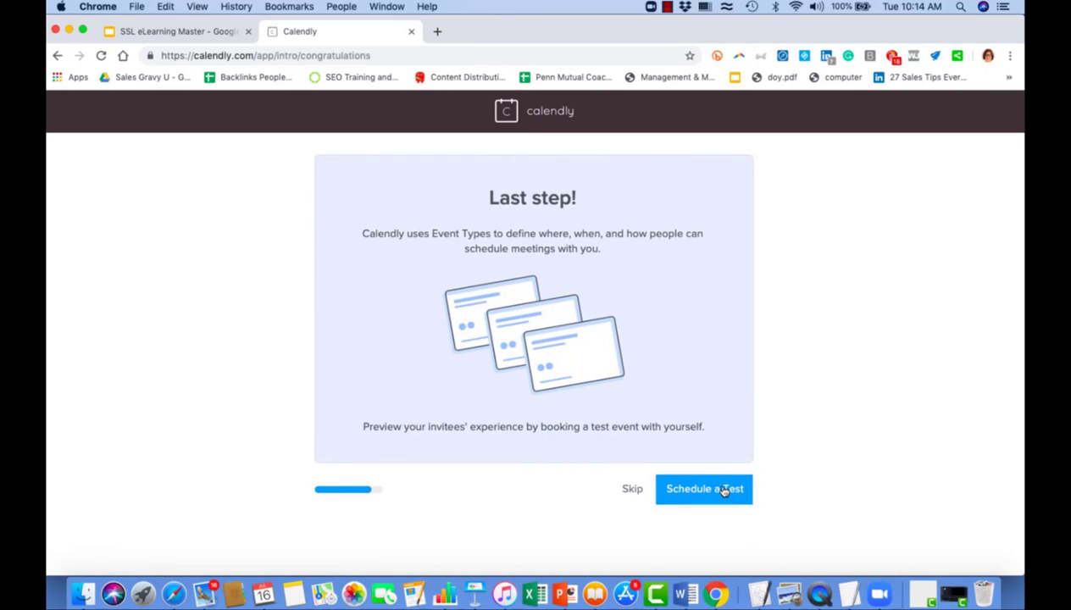
pyautogui.click(632, 491)
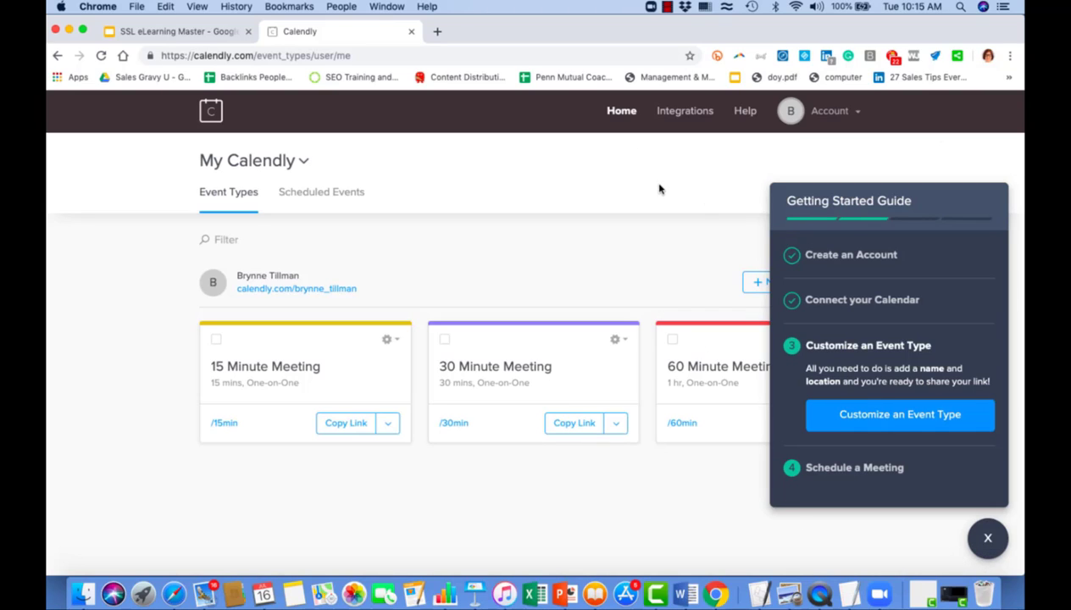
# Review the Google Calendar connection settings, then go to Account Settings.
pyautogui.click(853, 116)
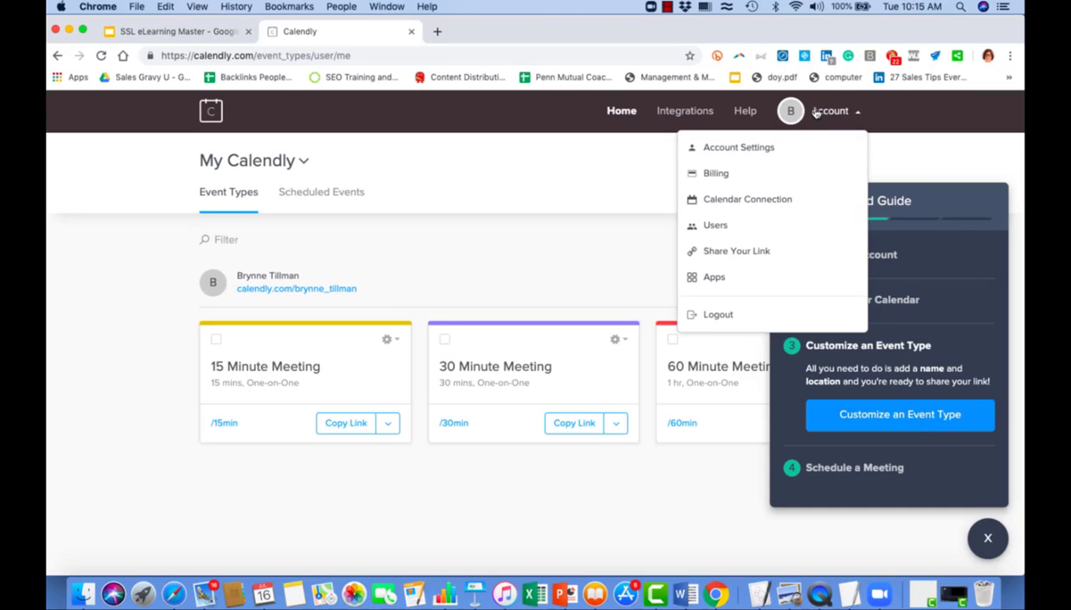
pyautogui.click(746, 200)
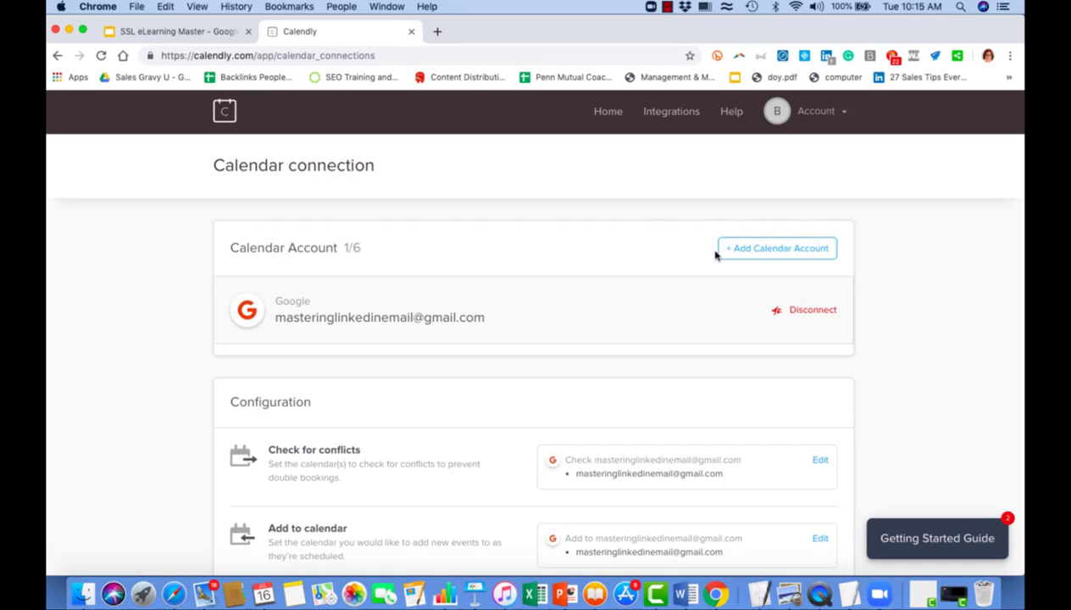
pyautogui.click(844, 116)
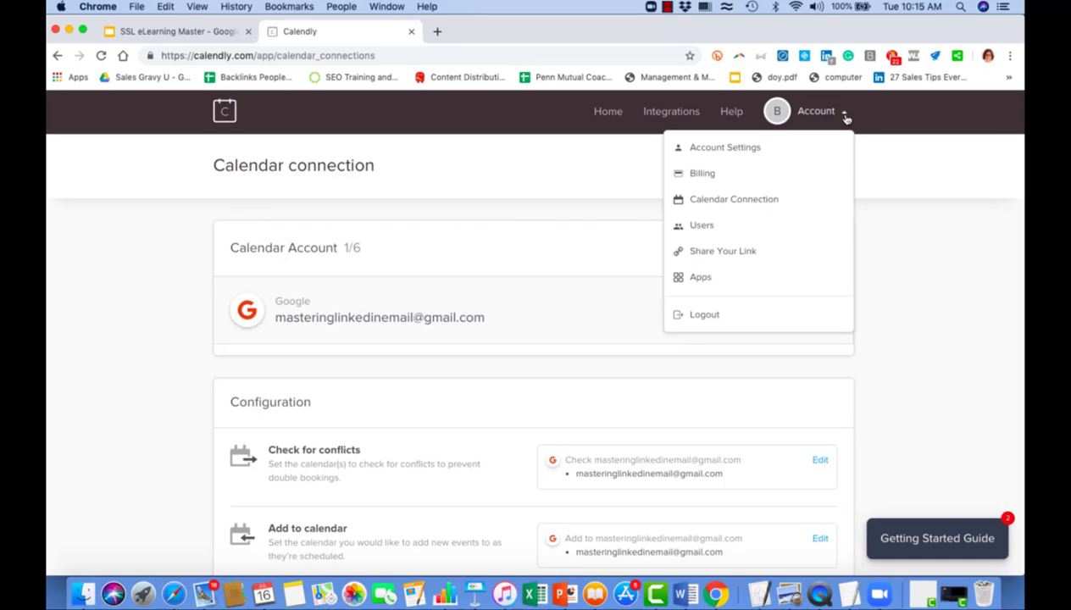
pyautogui.click(724, 148)
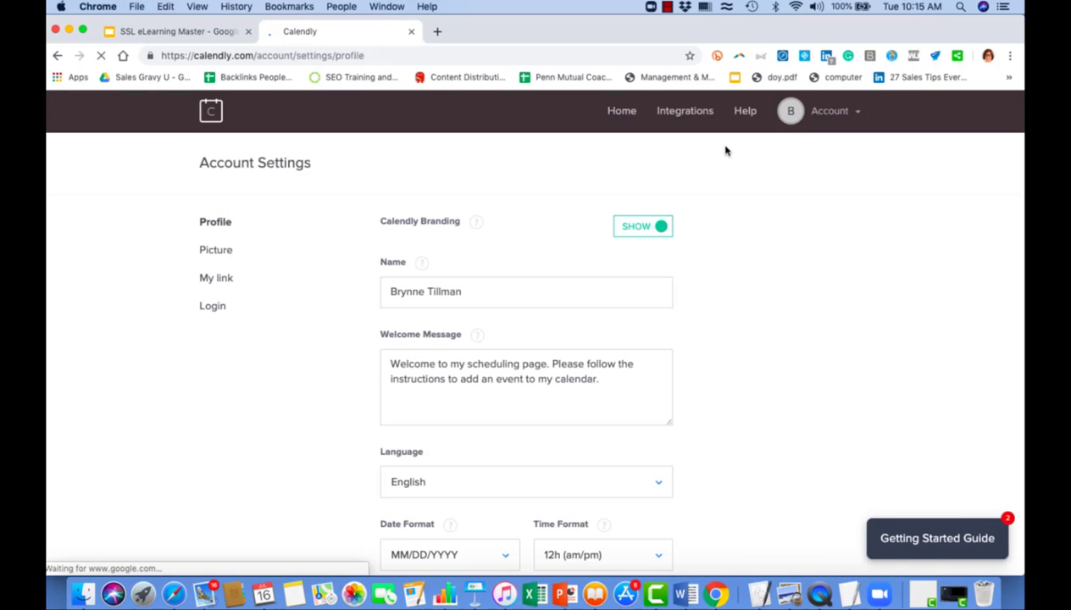
# Look over the Profile, Picture and My link settings, then return to the Event Types dashboard.
pyautogui.scroll(-1, 480, 340)
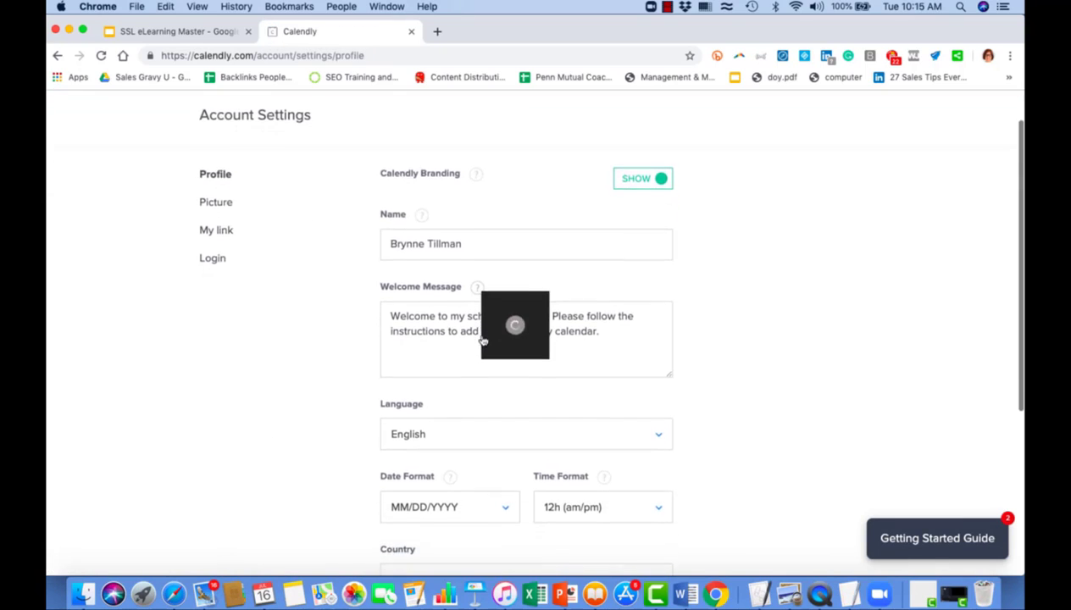
pyautogui.scroll(-3, 480, 339)
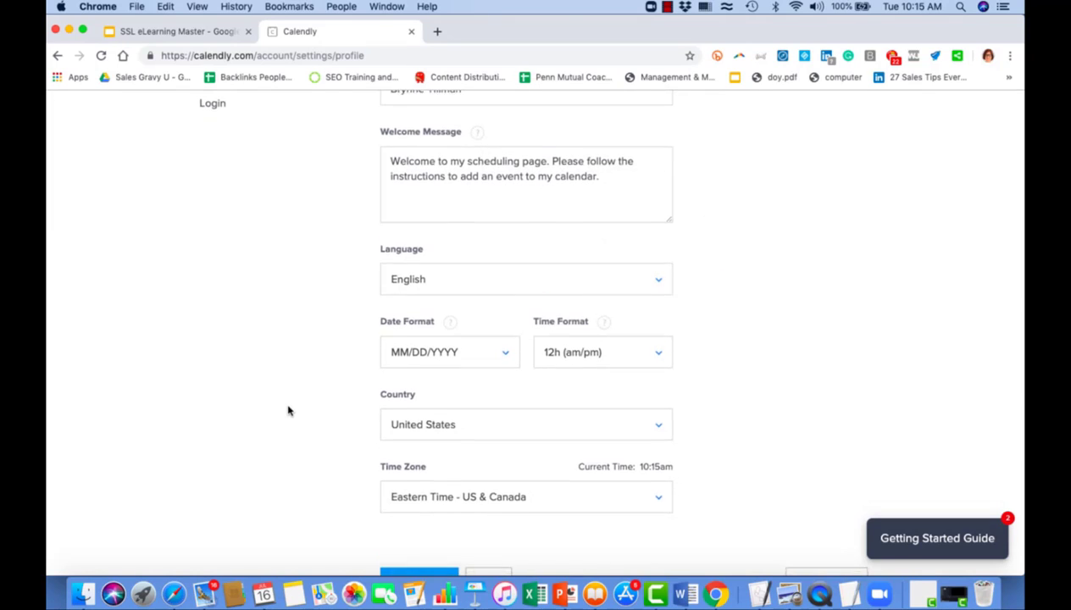
pyautogui.scroll(-2, 288, 411)
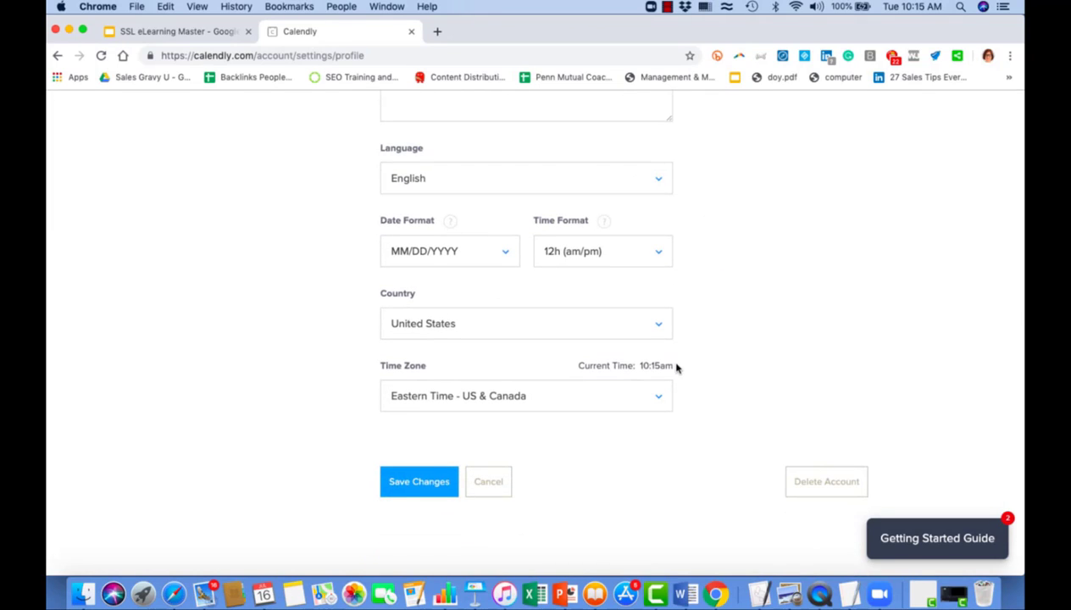
pyautogui.scroll(-1, 676, 367)
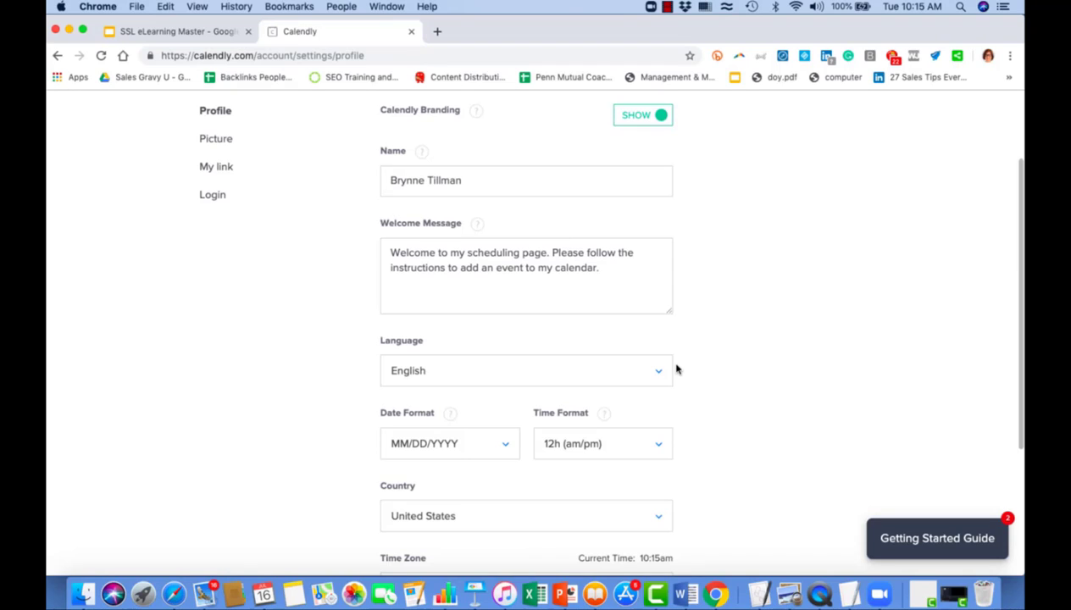
pyautogui.scroll(3, 676, 368)
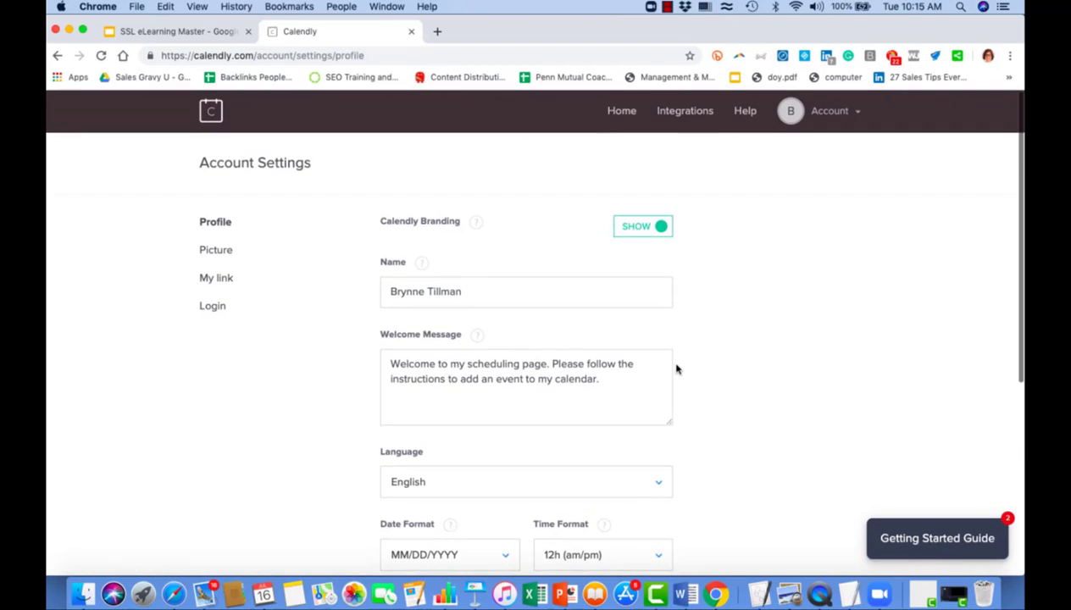
pyautogui.click(209, 252)
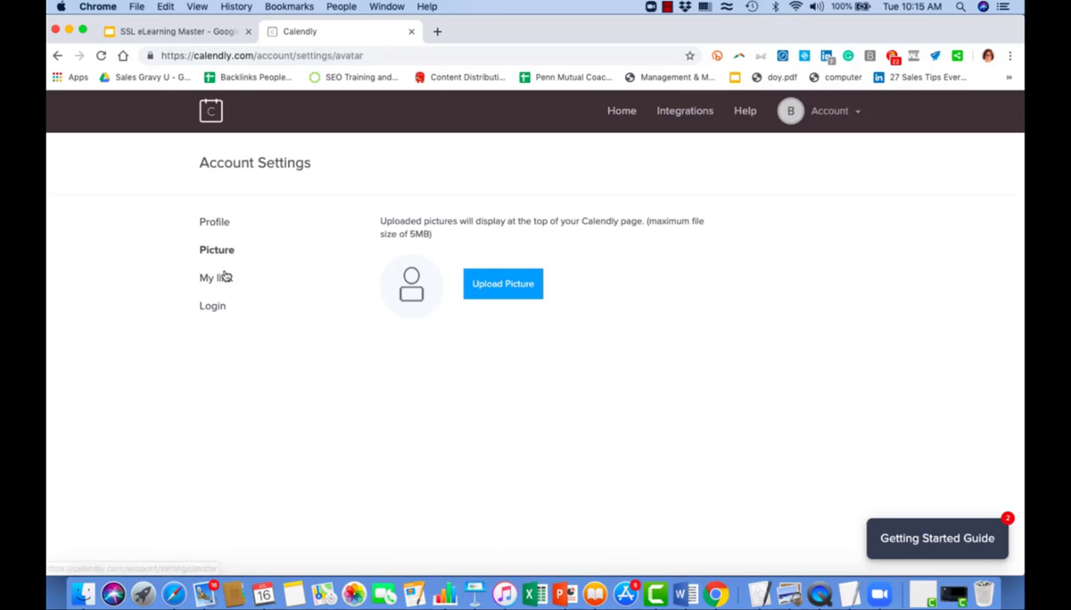
pyautogui.click(218, 278)
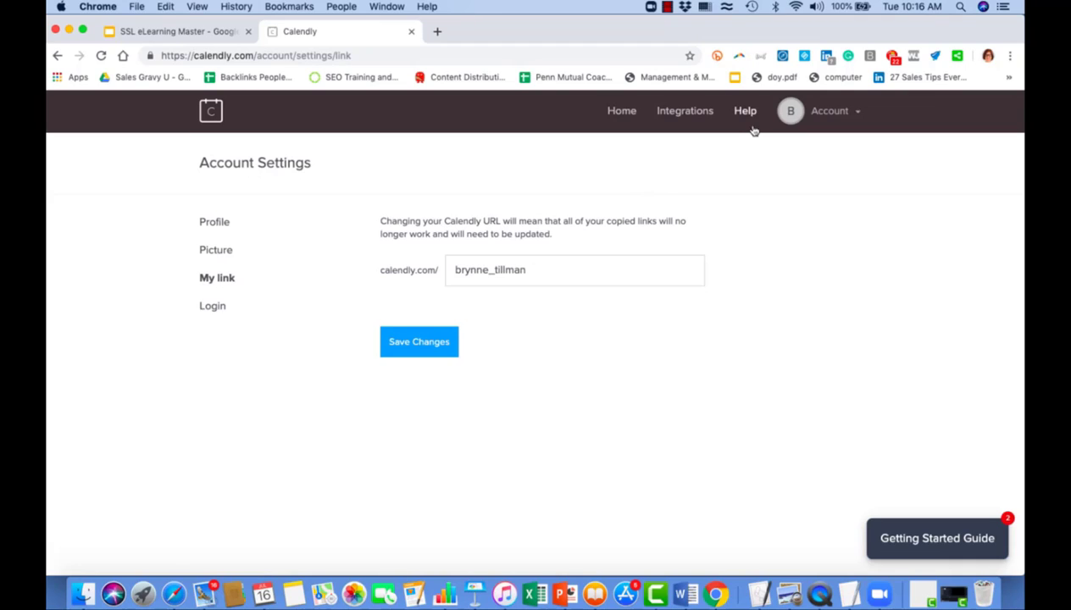
pyautogui.click(617, 111)
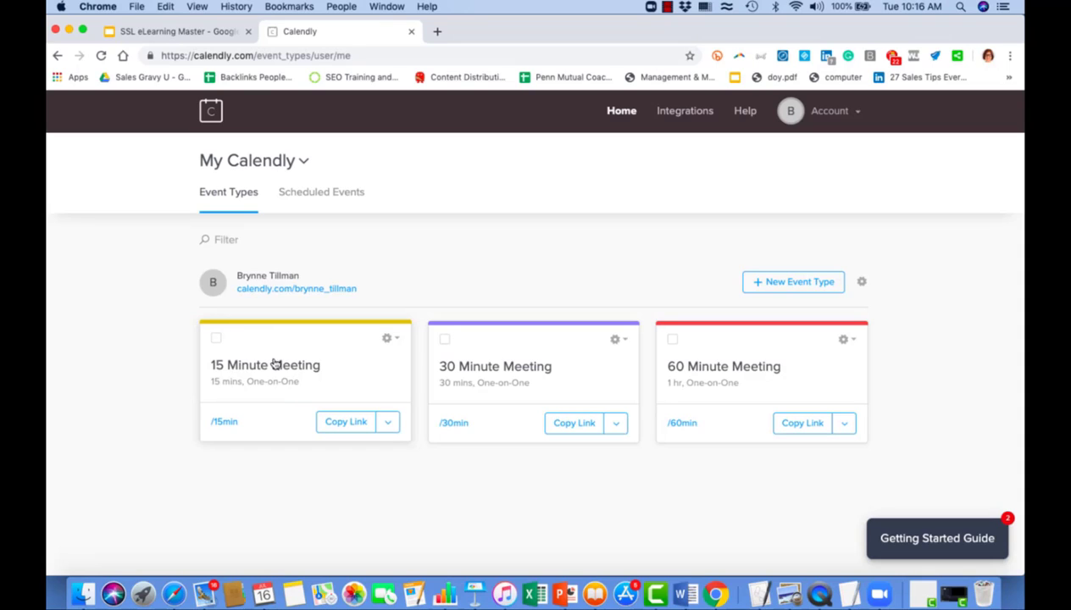
# Rename the 15 Minute Meeting event type to '15 Minute Zoom Call'.
pyautogui.click(391, 340)
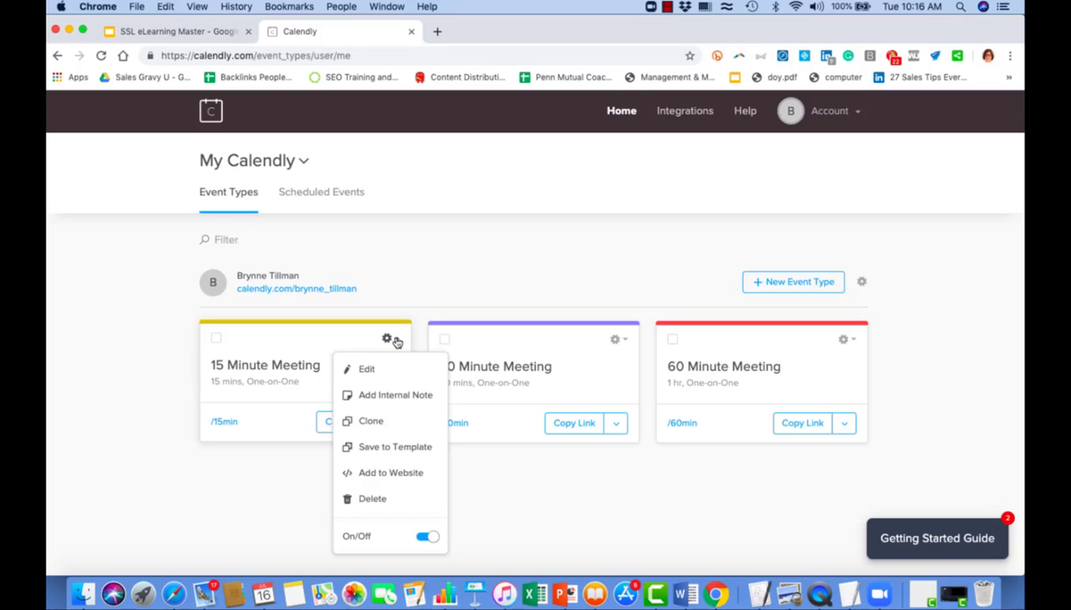
pyautogui.click(366, 371)
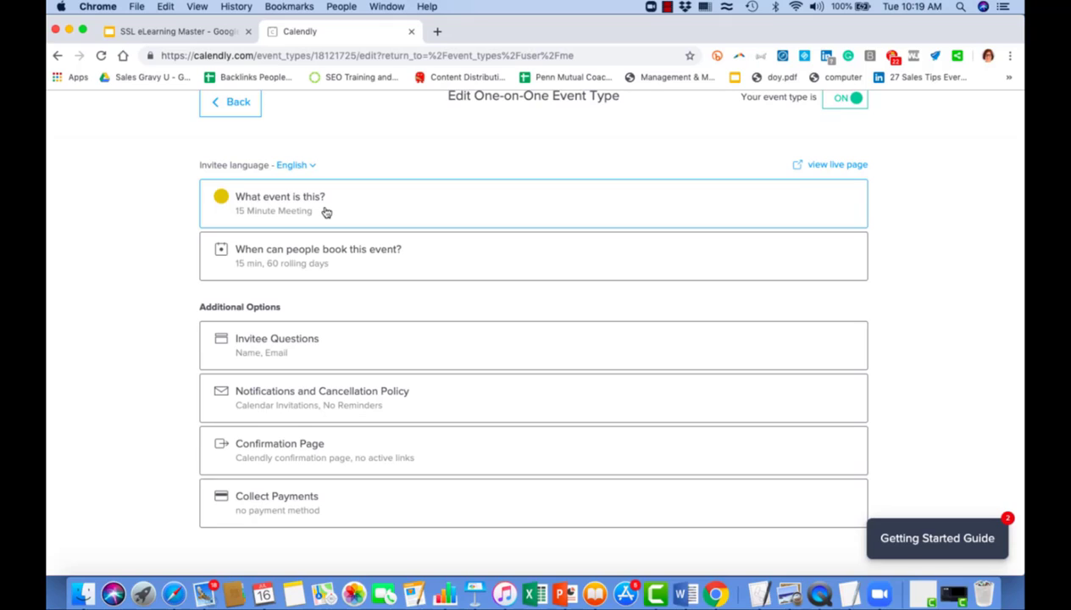
pyautogui.click(326, 213)
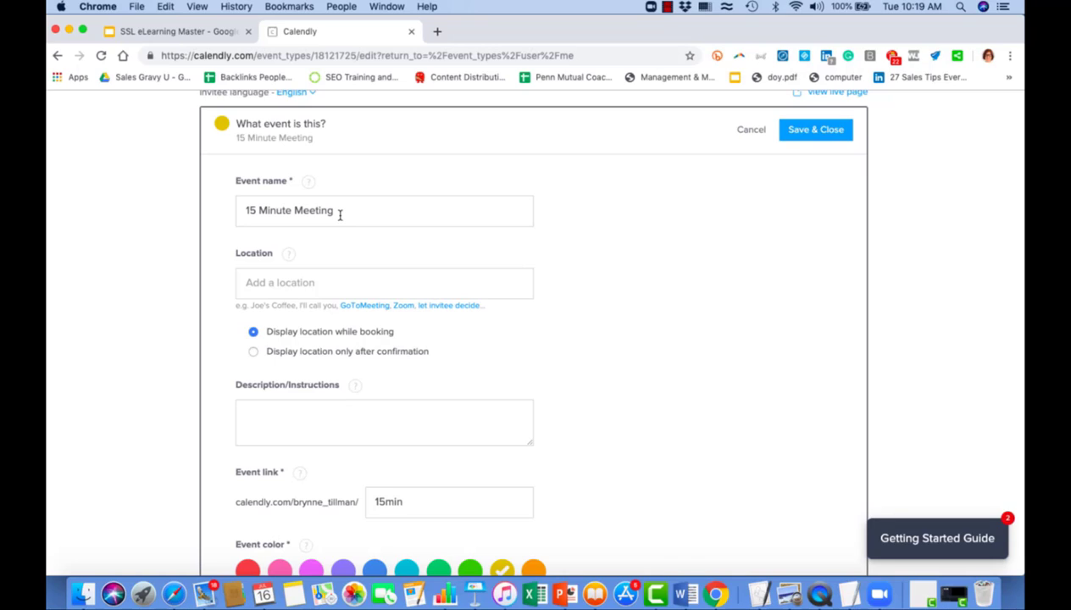
pyautogui.moveTo(336, 210); pyautogui.dragTo(295, 210)
pyautogui.write('Zoom Call')
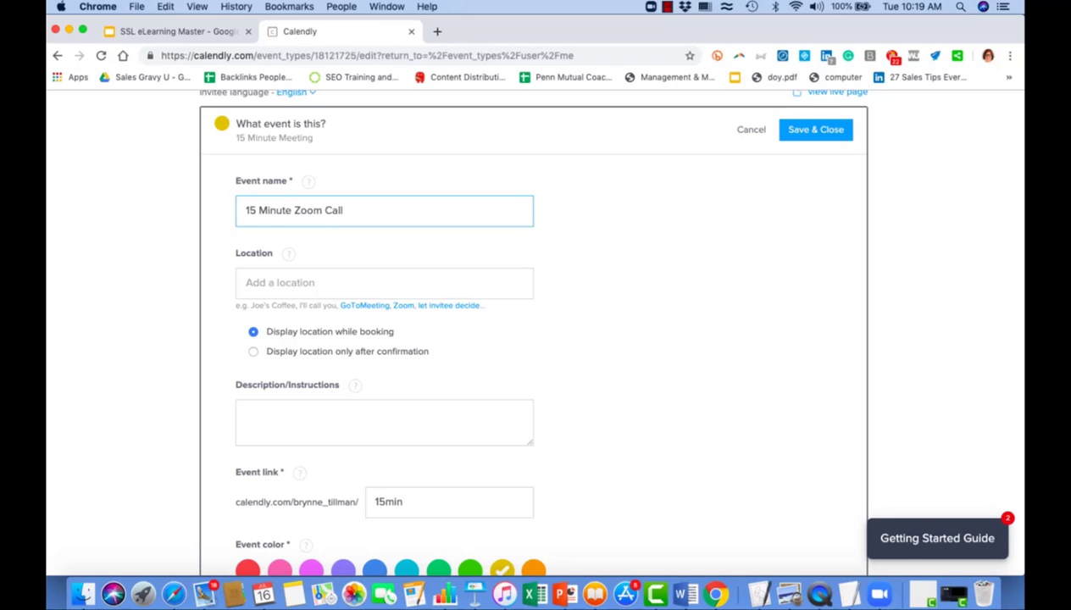
# Paste the Zoom meeting link as the event's location.
pyautogui.click(260, 283)
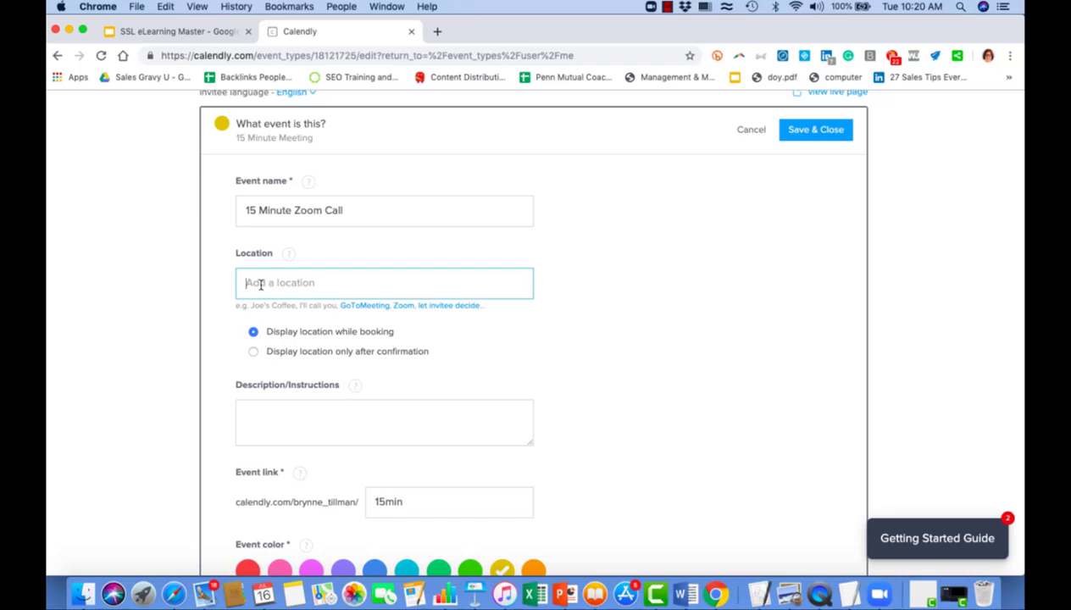
pyautogui.press('super+v')
pyautogui.scroll(-1, 649, 366)
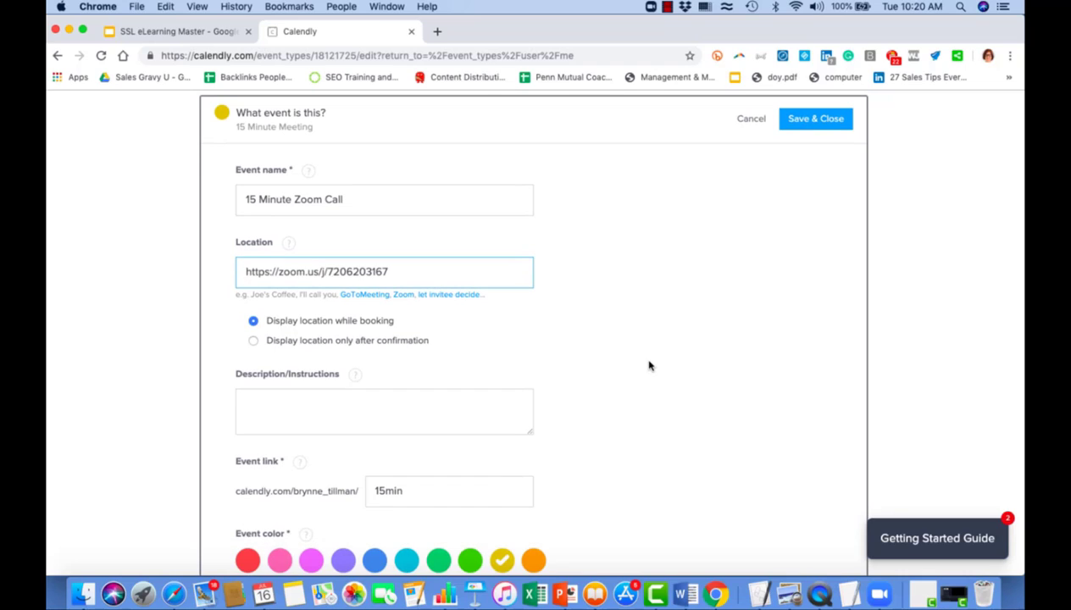
# Show the location only after confirmation, make the event colour green, and save.
pyautogui.click(254, 341)
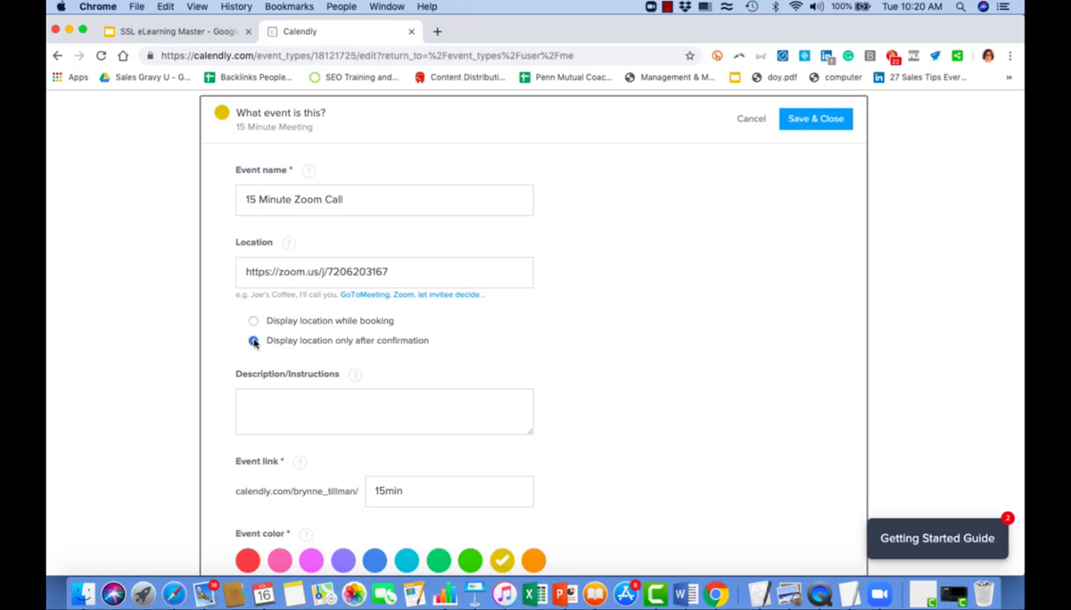
pyautogui.click(263, 396)
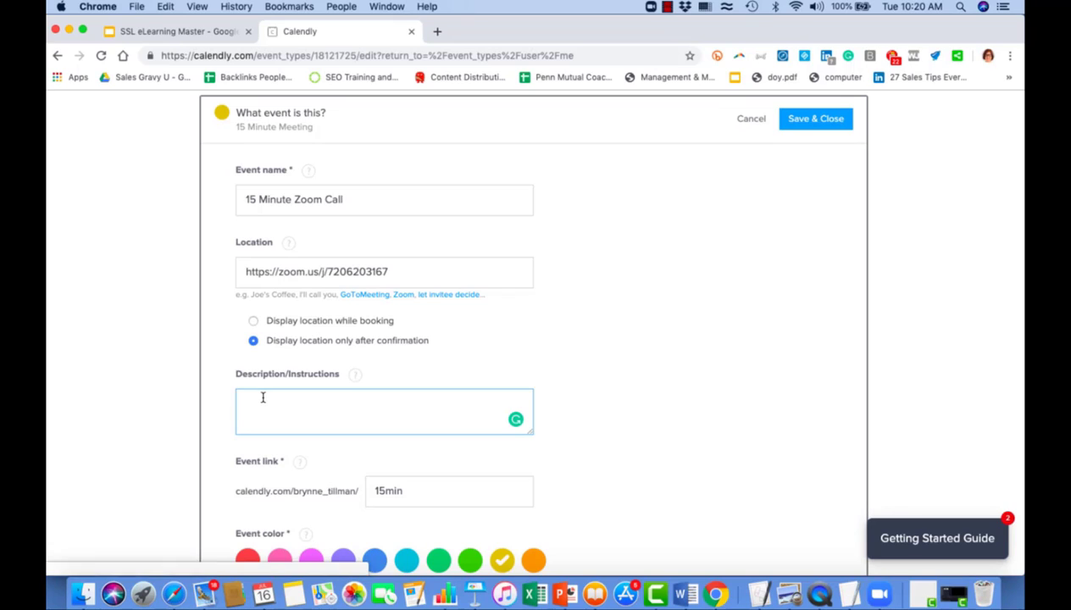
pyautogui.scroll(-3, 263, 401)
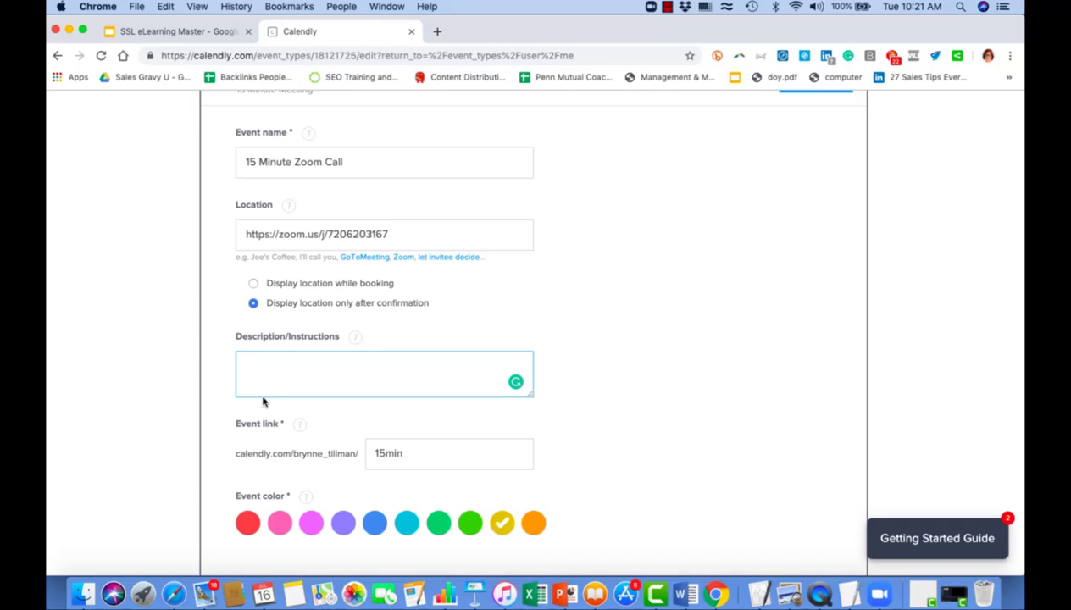
pyautogui.scroll(-2, 627, 385)
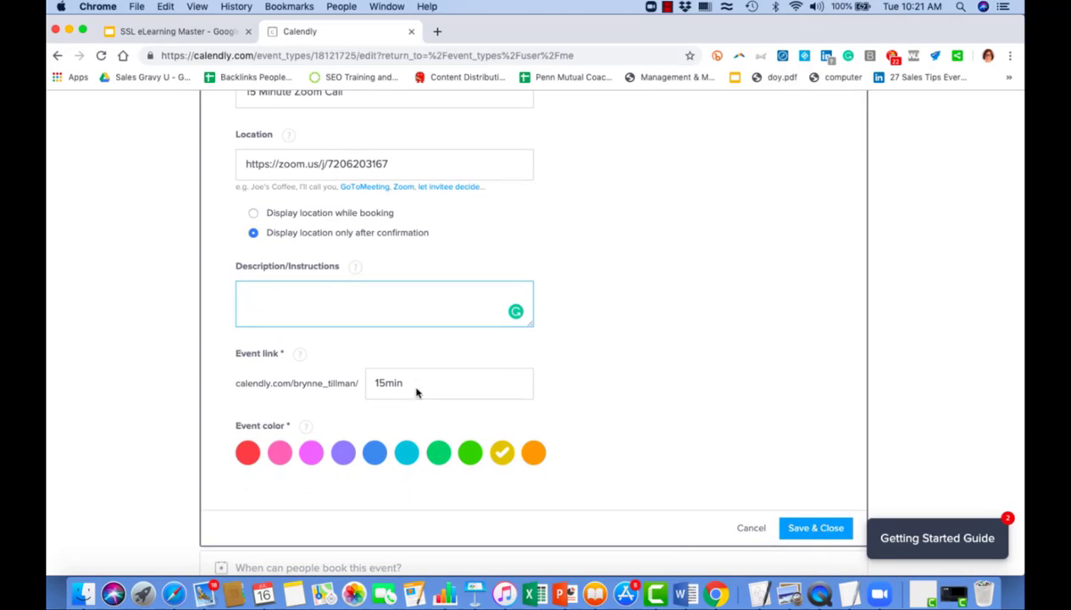
pyautogui.click(439, 455)
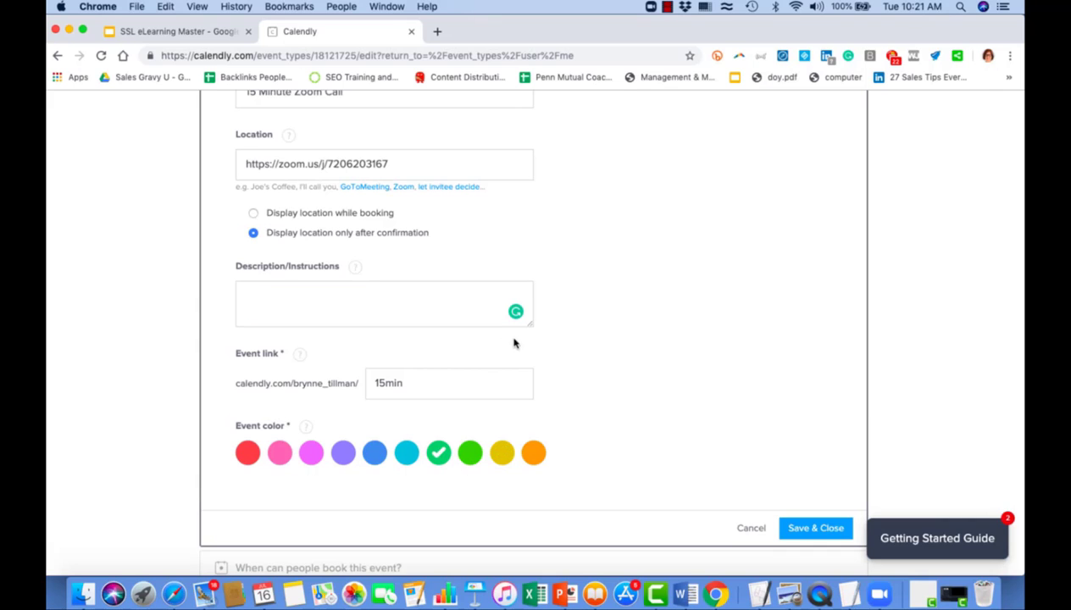
pyautogui.scroll(-3, 515, 344)
pyautogui.click(821, 404)
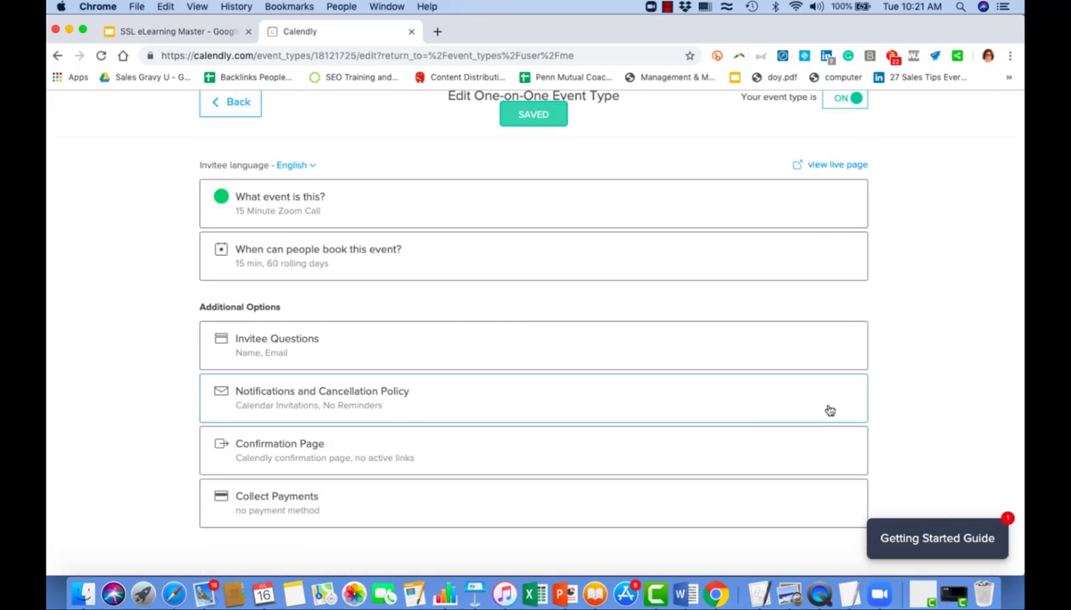
# Change Monday's hours to 9:00a–11:00a and apply them to all Mondays.
pyautogui.click(308, 259)
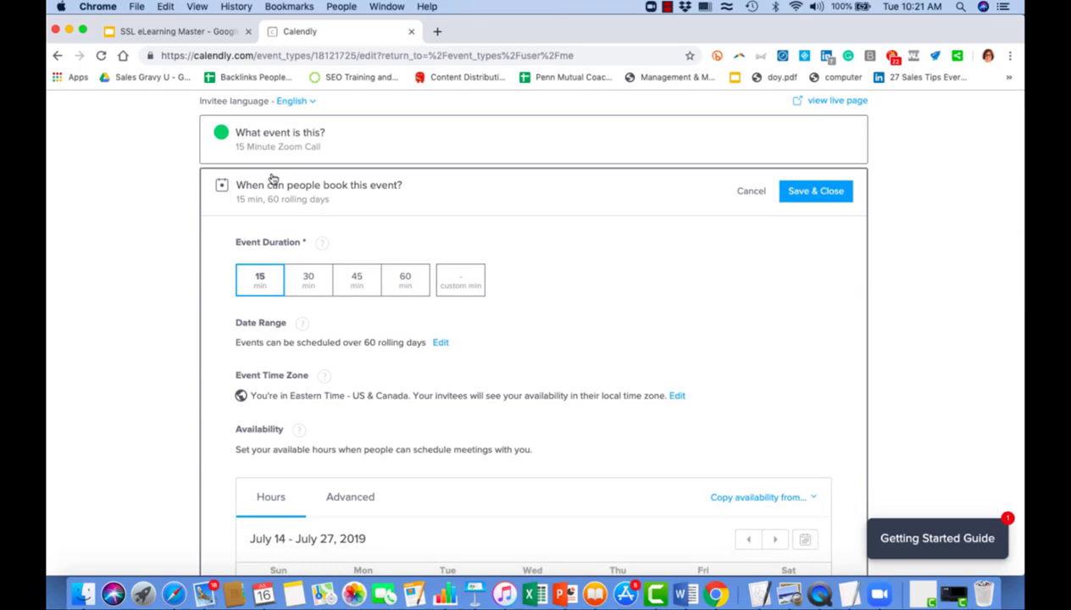
pyautogui.scroll(-2, 353, 256)
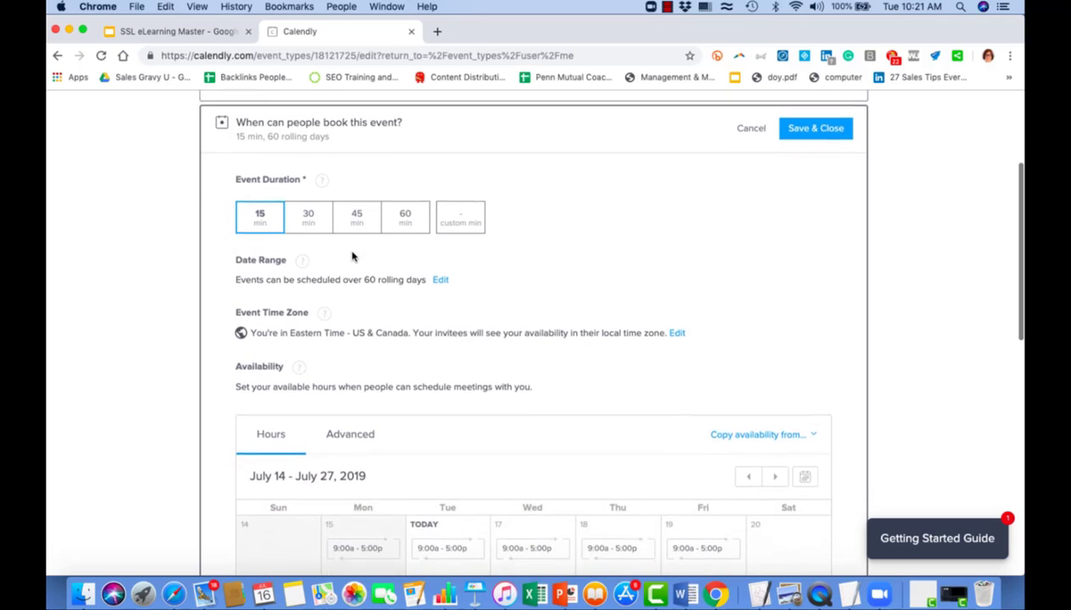
pyautogui.scroll(-5, 359, 294)
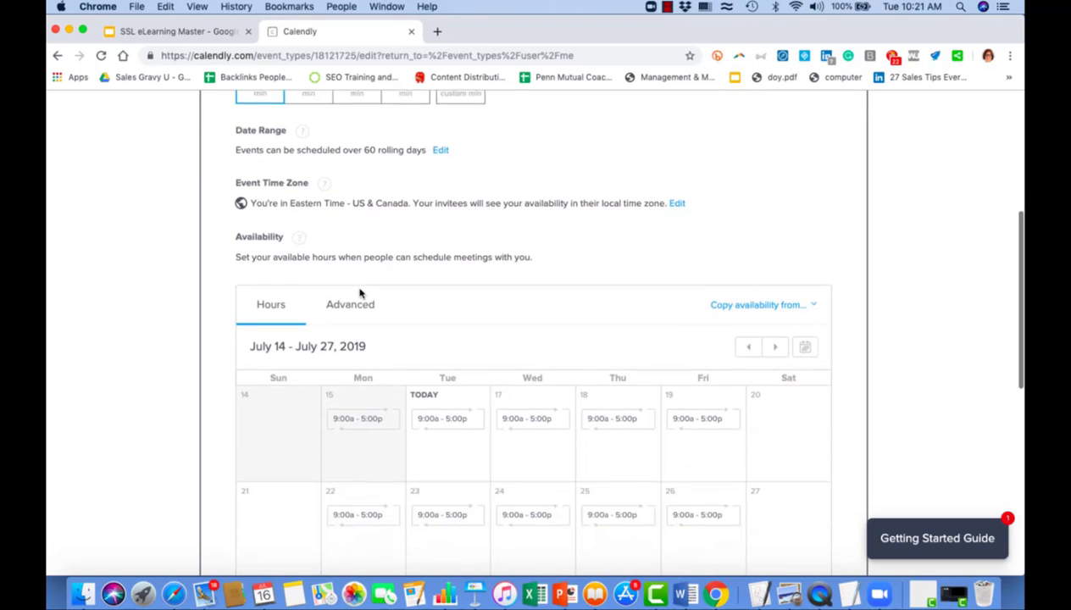
pyautogui.scroll(1, 359, 289)
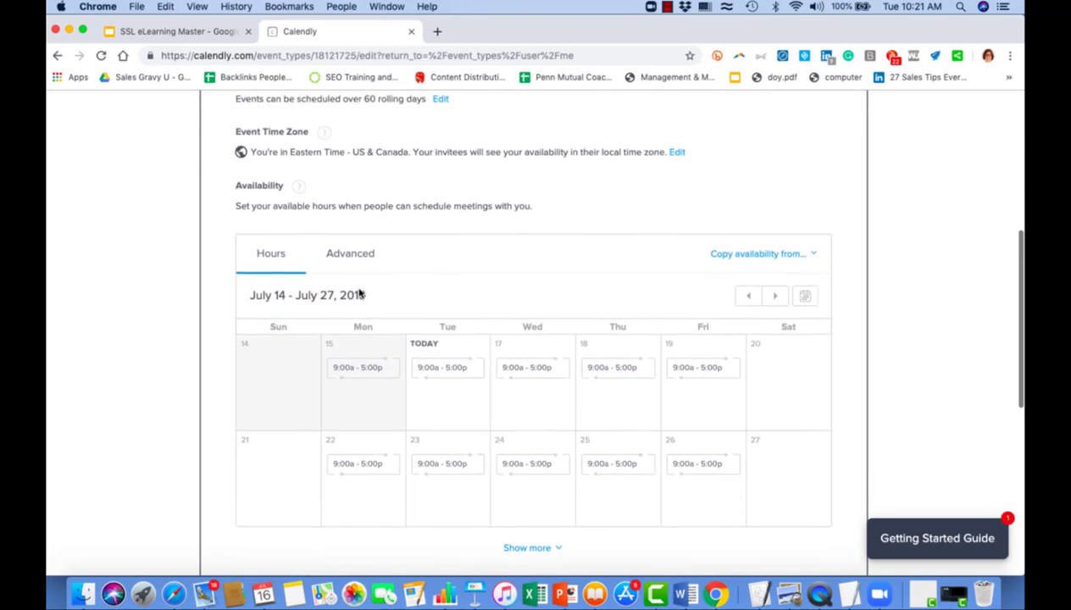
pyautogui.scroll(-1, 360, 289)
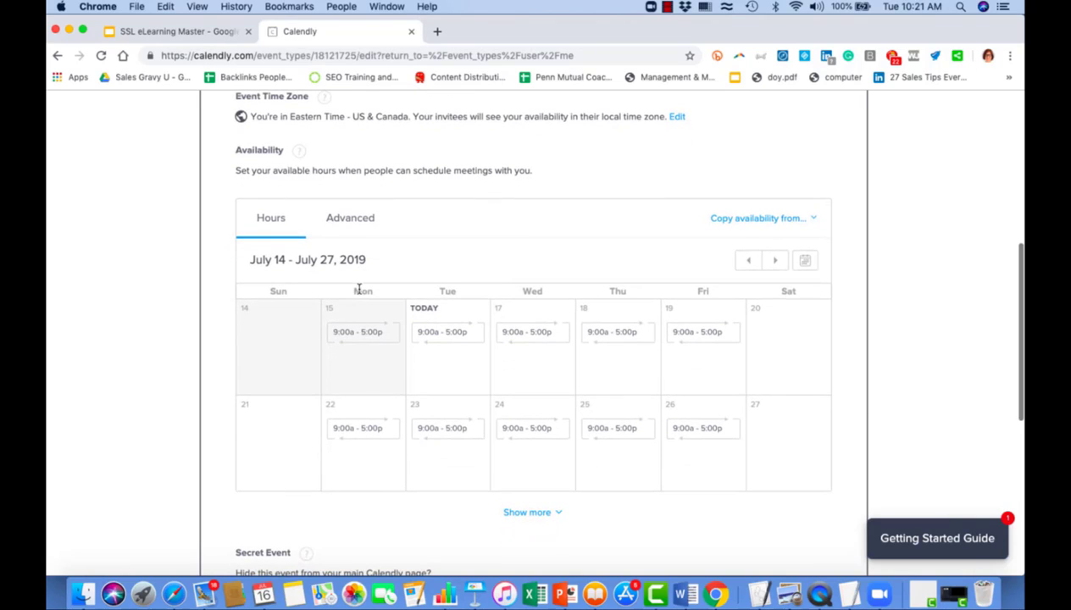
pyautogui.click(358, 335)
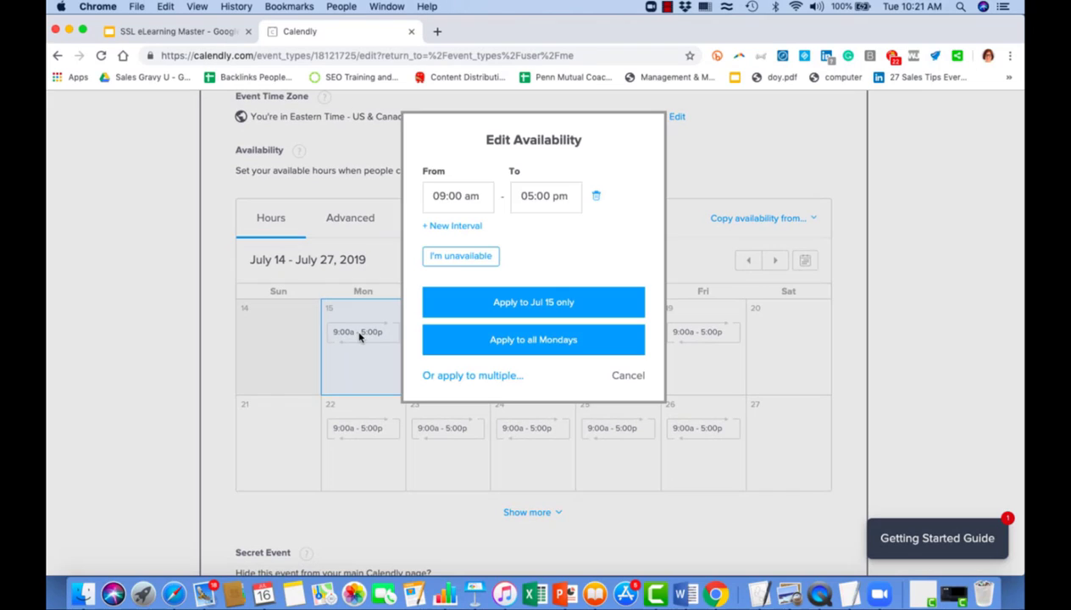
pyautogui.click(523, 200)
pyautogui.write('11')
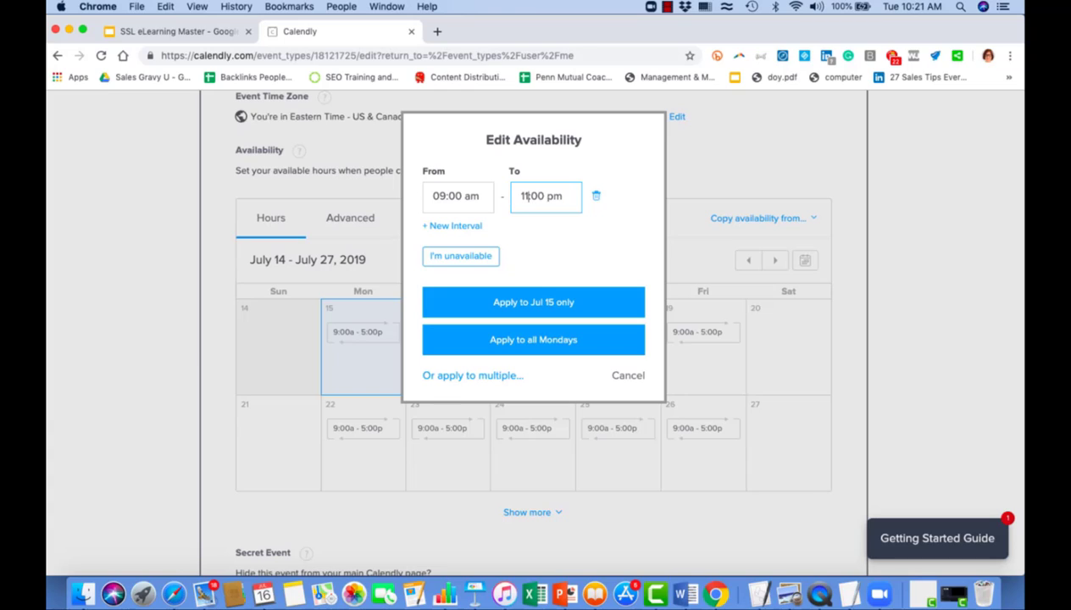
pyautogui.click(555, 196)
pyautogui.write('am')
pyautogui.click(534, 340)
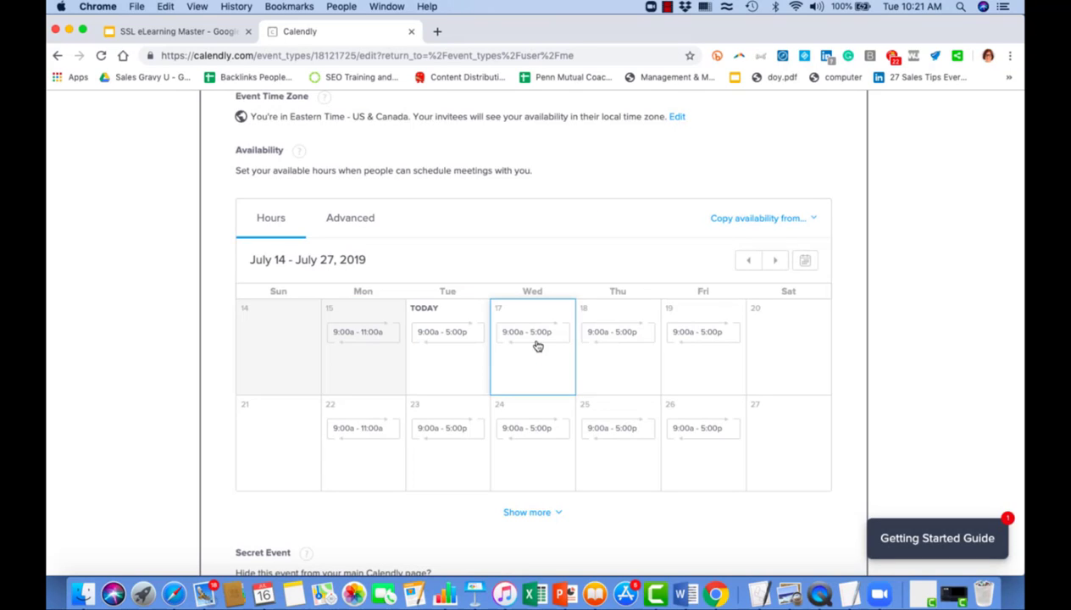
# Change Tuesday's hours to 2:00p–5:00p and apply them to all Tuesdays.
pyautogui.click(450, 333)
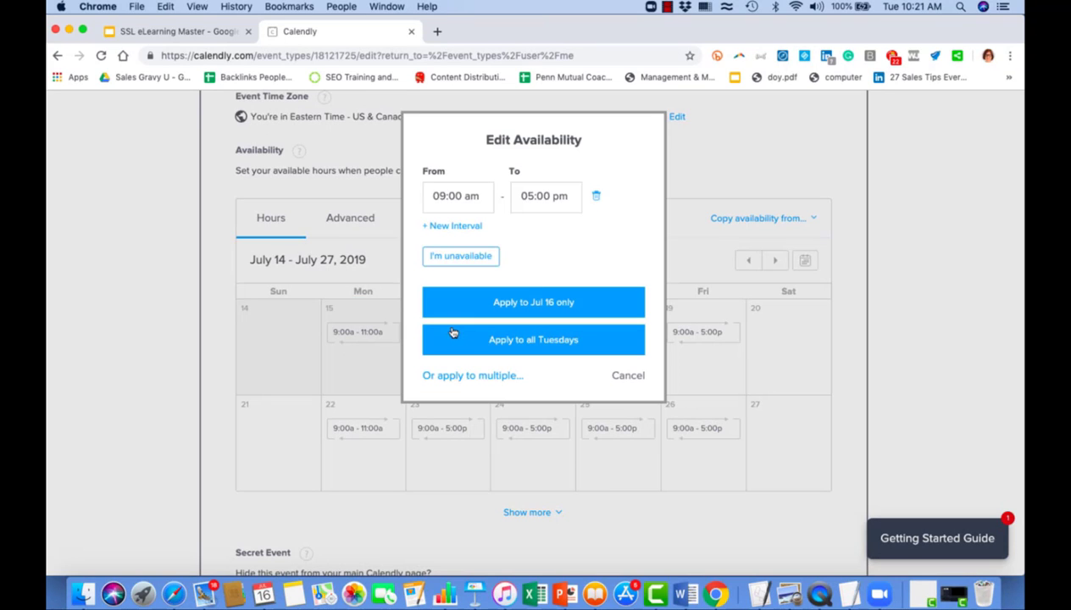
pyautogui.click(449, 196)
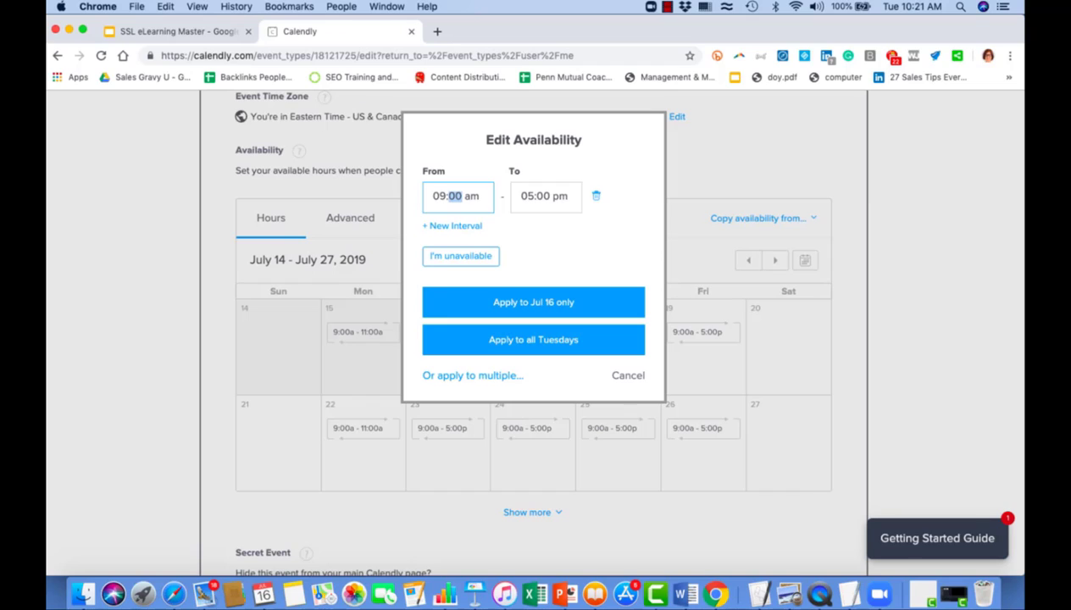
pyautogui.press('Left')
pyautogui.write('02')
pyautogui.click(466, 198)
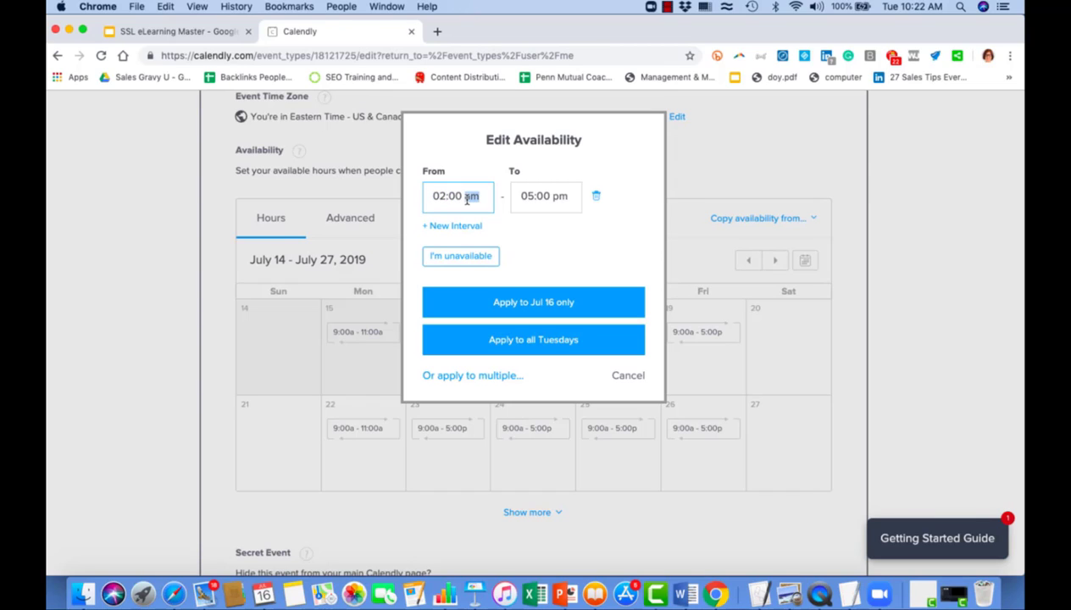
pyautogui.write('p')
pyautogui.click(528, 340)
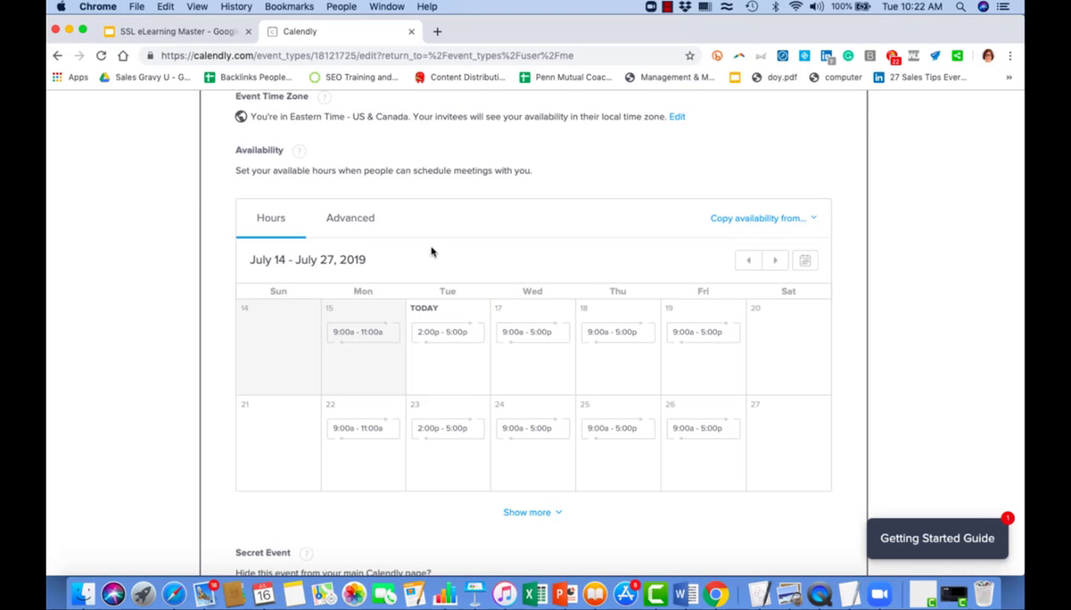
# Set availability increments to 30 minutes in the Advanced settings.
pyautogui.click(360, 222)
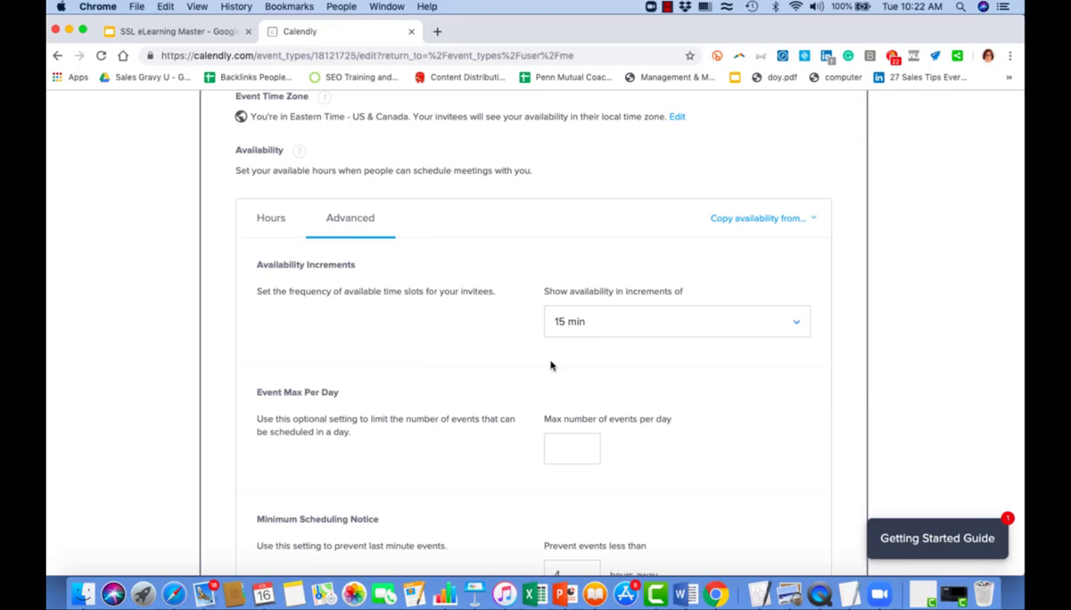
pyautogui.scroll(-1, 595, 380)
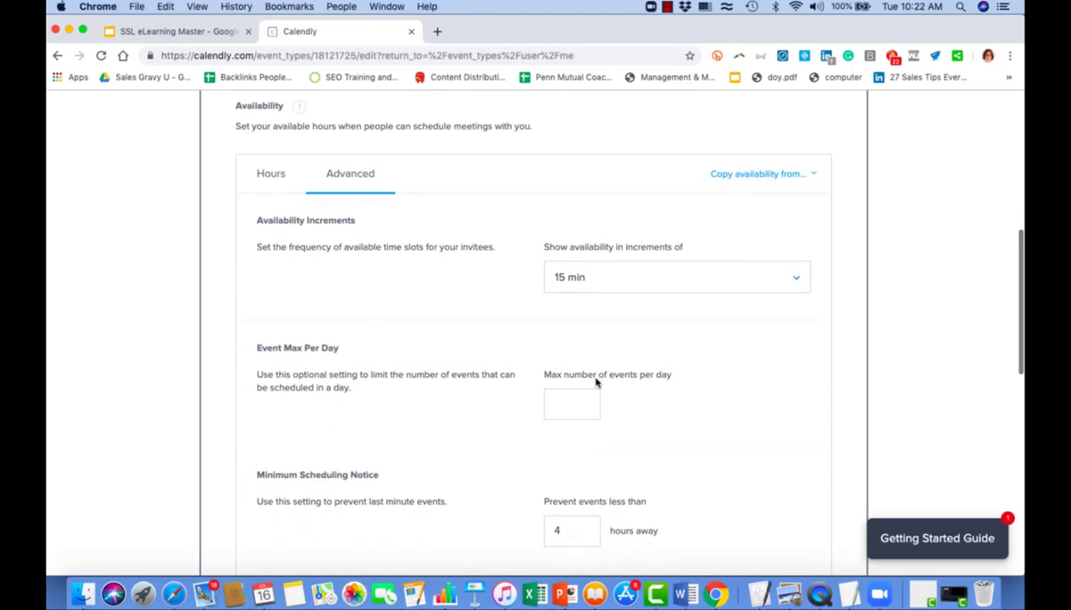
pyautogui.click(796, 283)
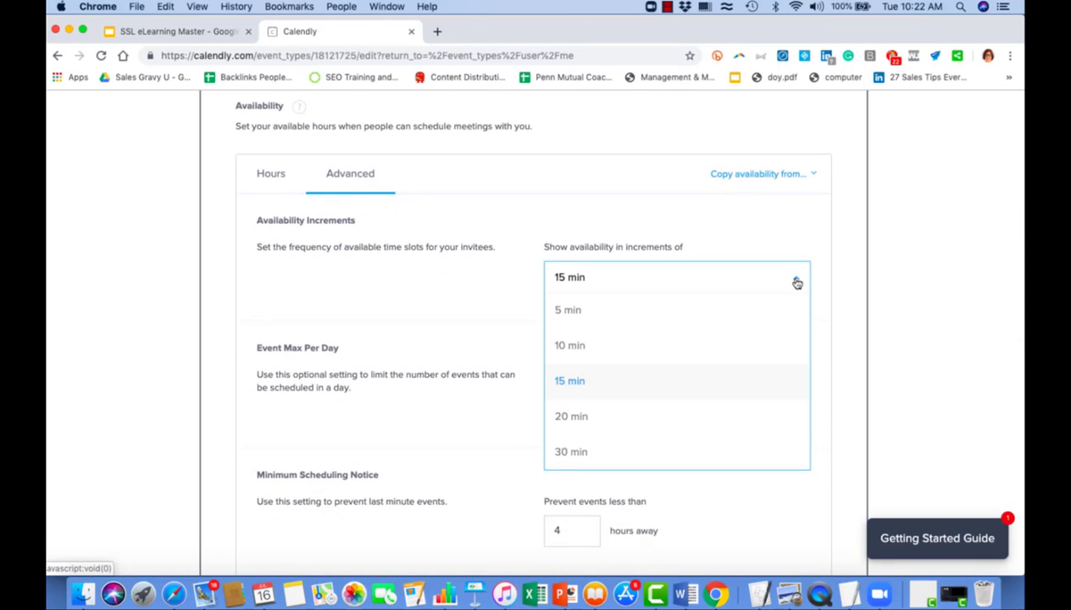
pyautogui.click(572, 449)
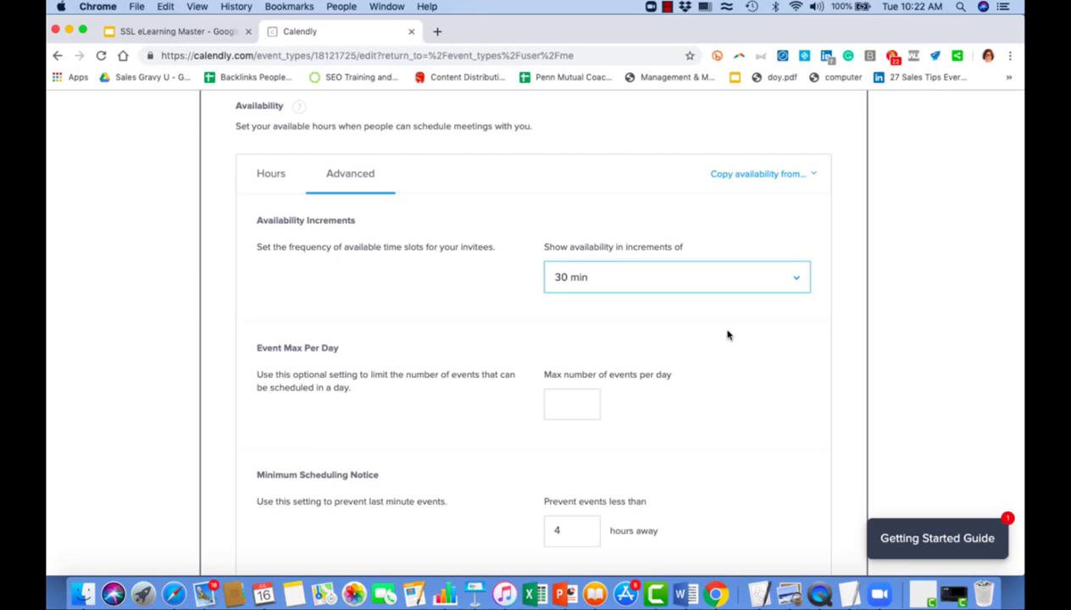
# Cap bookings at 4 events per day and require 24 hours' minimum notice.
pyautogui.scroll(-1, 727, 336)
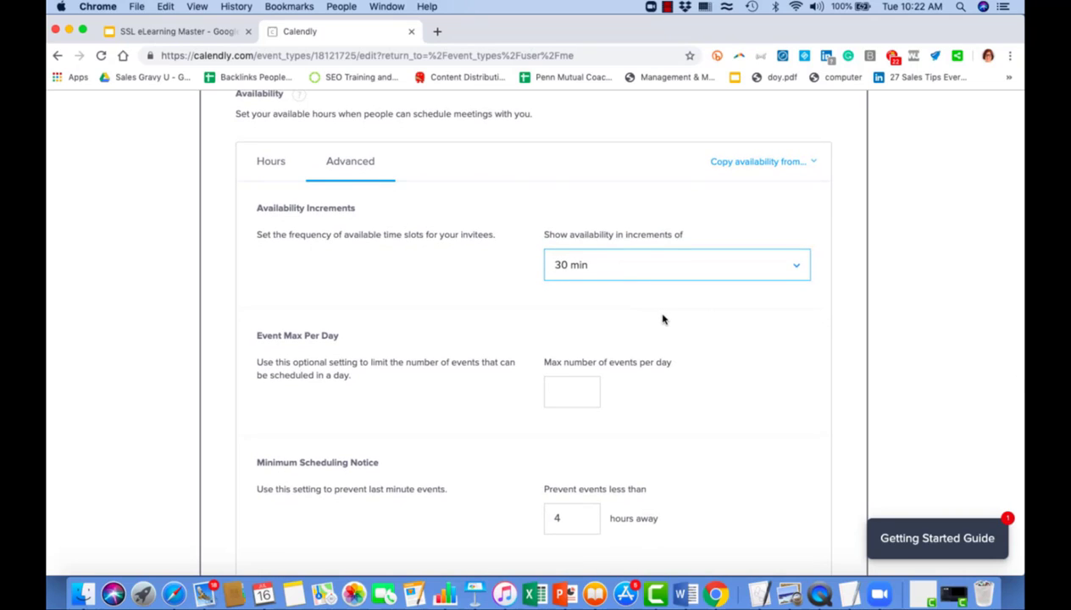
pyautogui.scroll(-1, 664, 319)
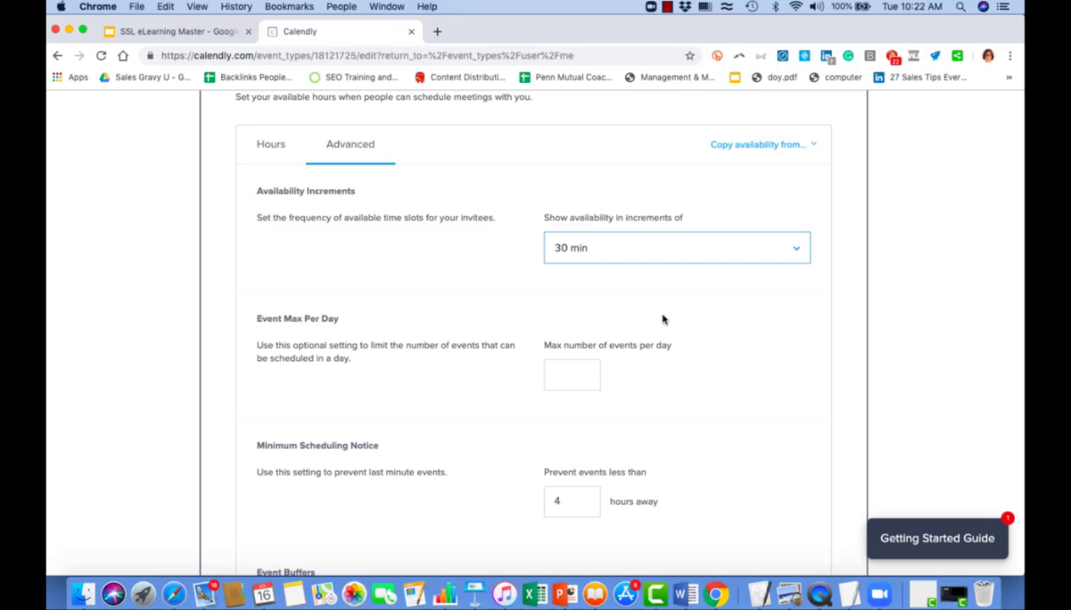
pyautogui.click(571, 378)
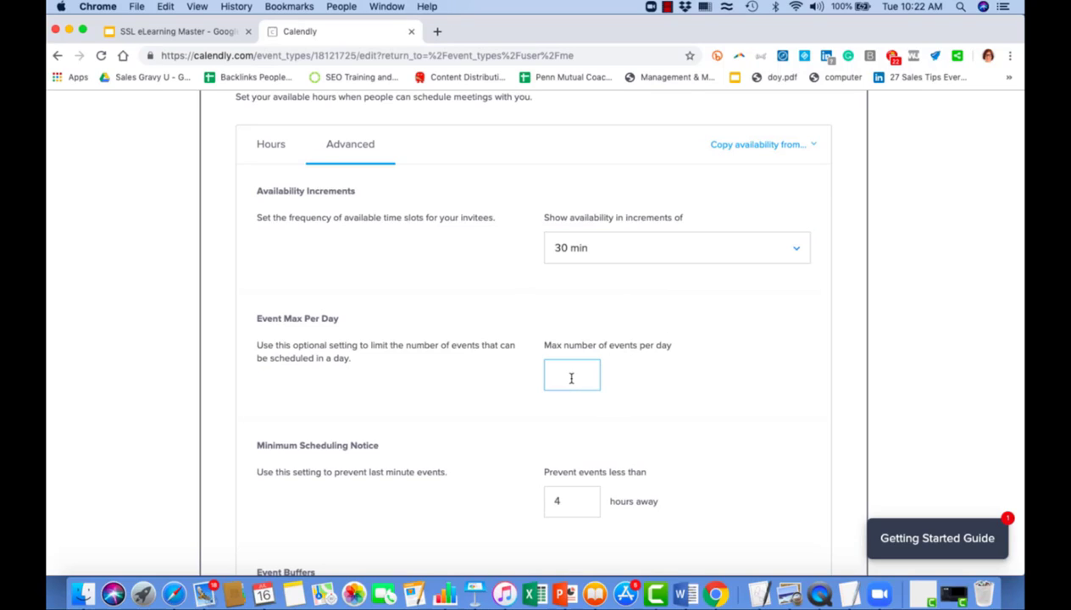
pyautogui.write('4')
pyautogui.scroll(-5, 651, 392)
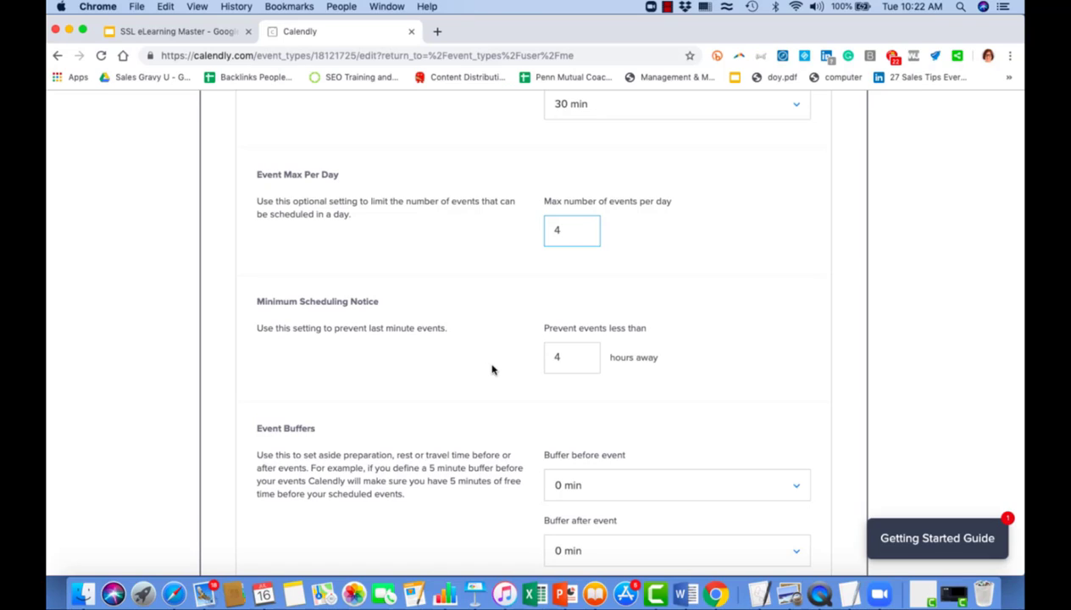
pyautogui.click(555, 356)
pyautogui.write('2')
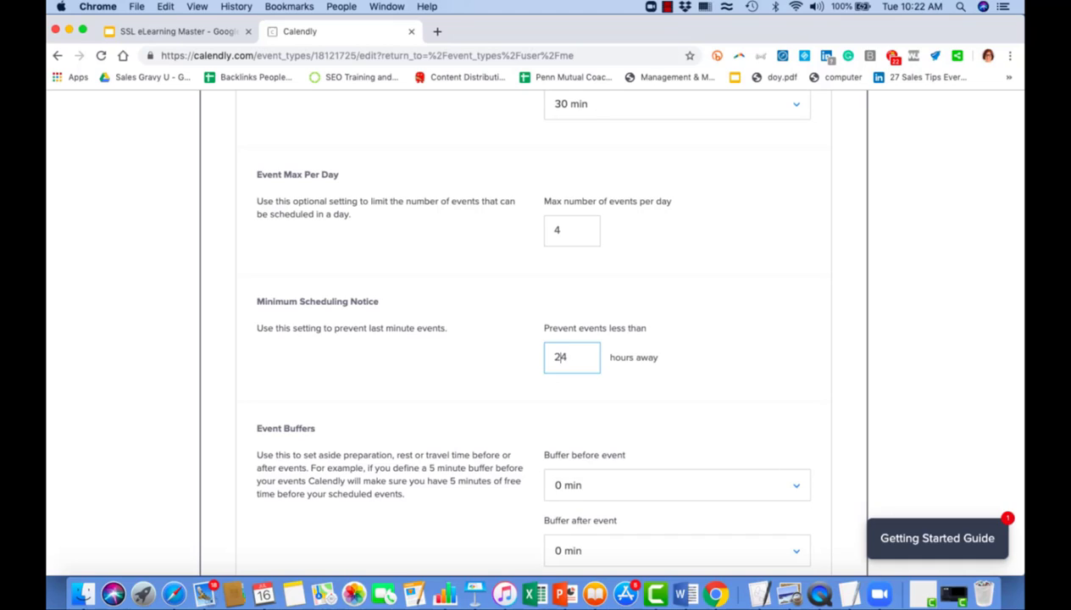
# Choose 15 min for both Buffer before event and Buffer after event, then save.
pyautogui.scroll(-3, 478, 292)
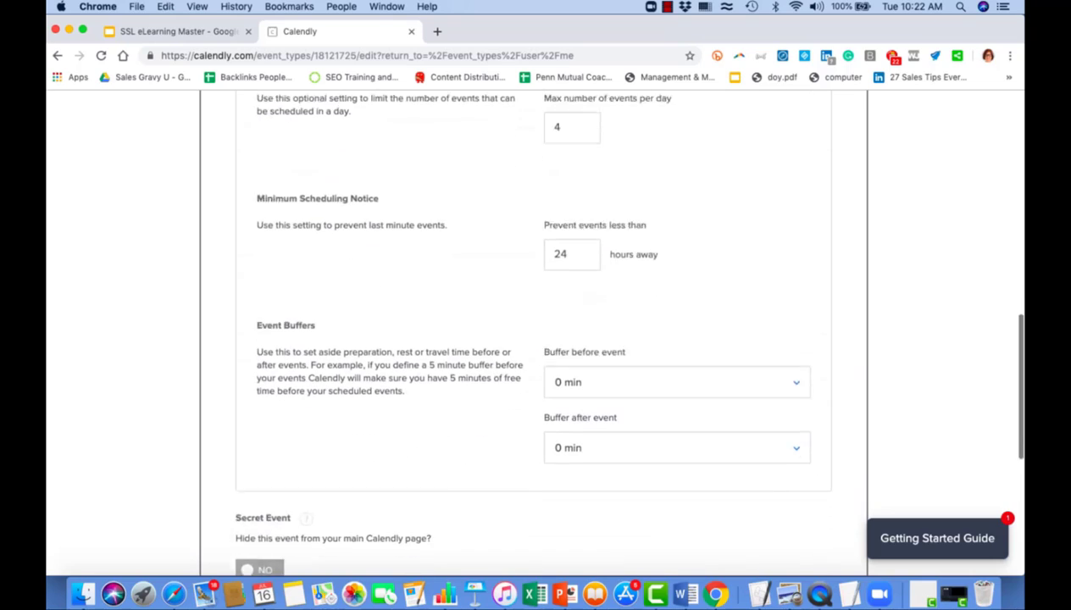
pyautogui.click(621, 374)
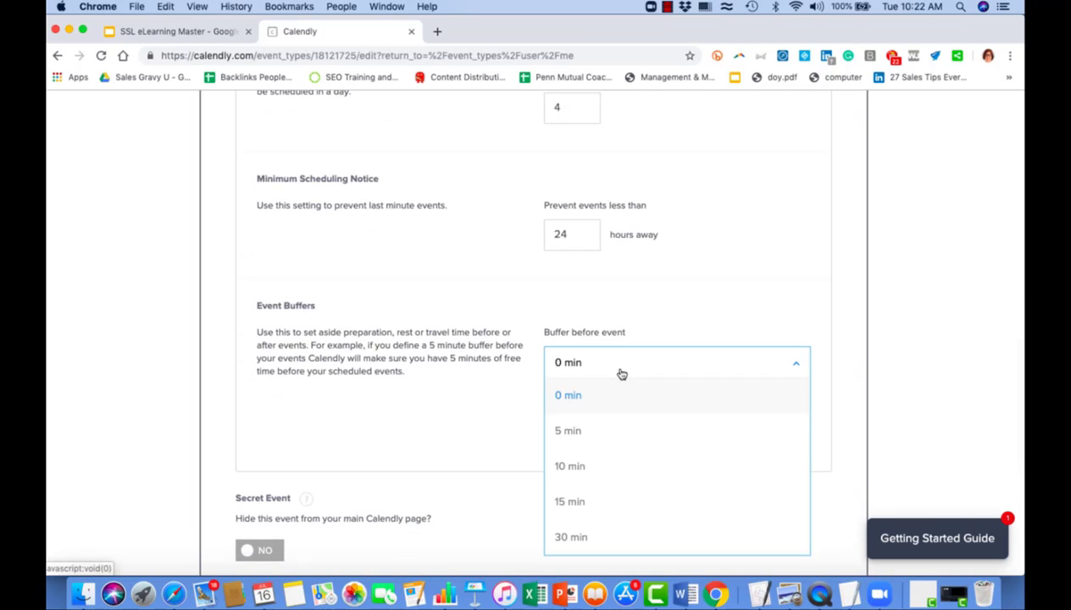
pyautogui.click(576, 509)
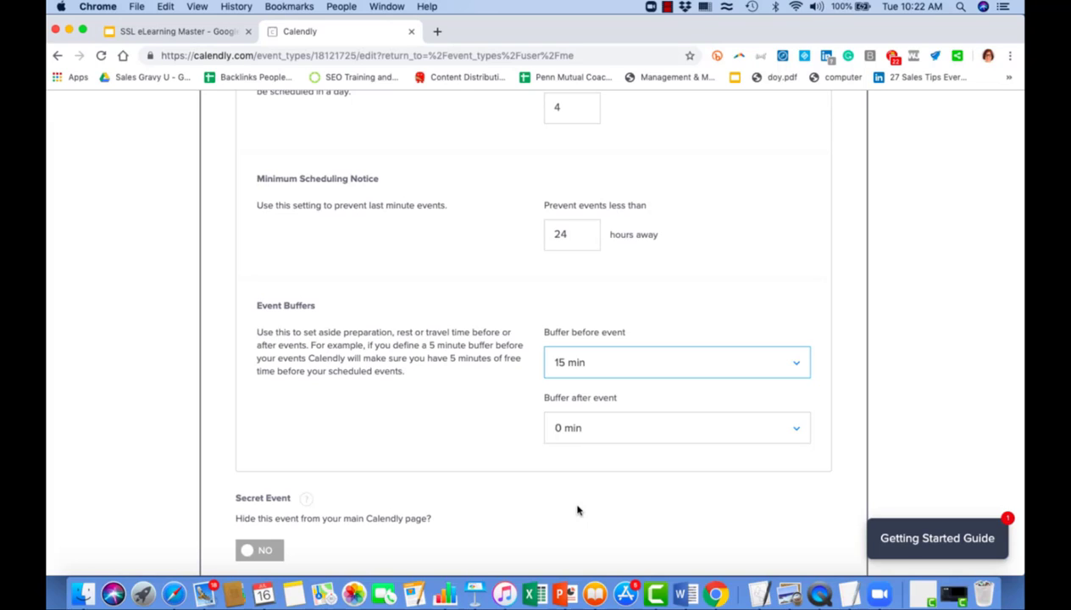
pyautogui.click(590, 430)
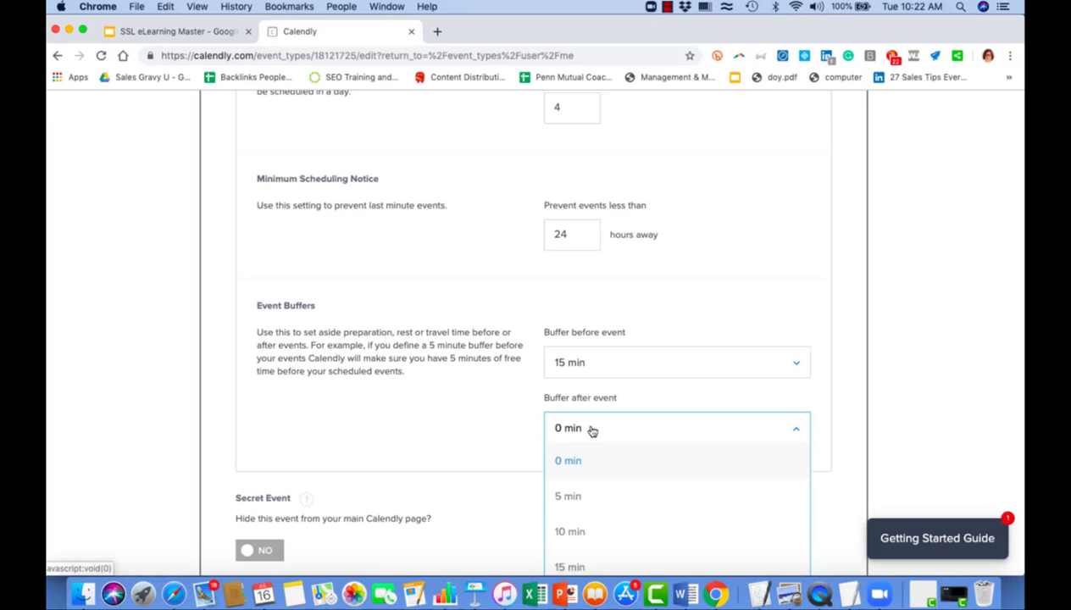
pyautogui.scroll(-1, 575, 509)
pyautogui.click(560, 543)
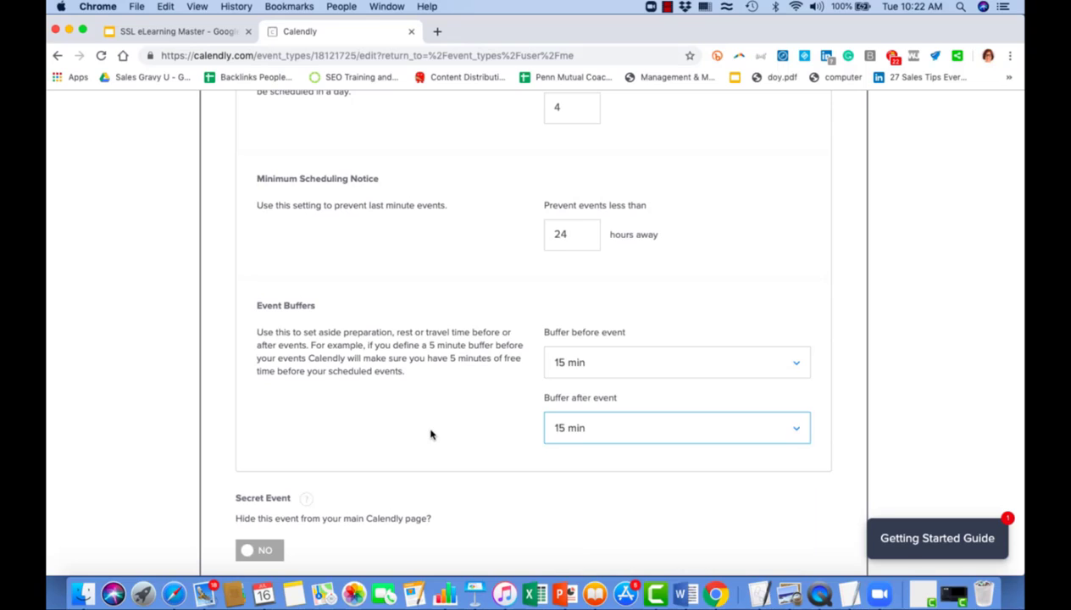
pyautogui.scroll(-2, 431, 436)
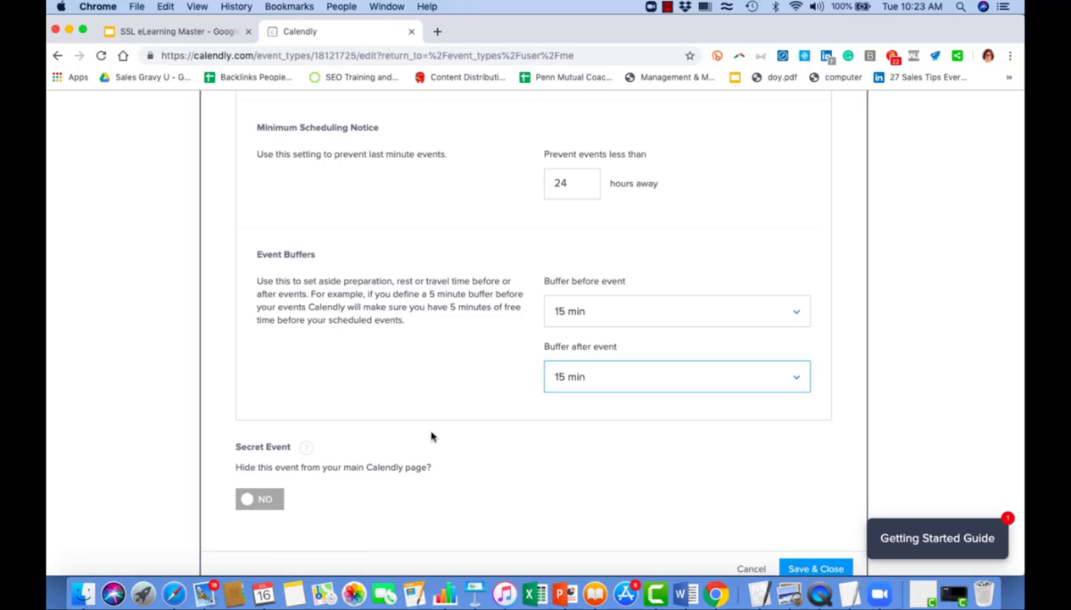
pyautogui.scroll(-2, 430, 436)
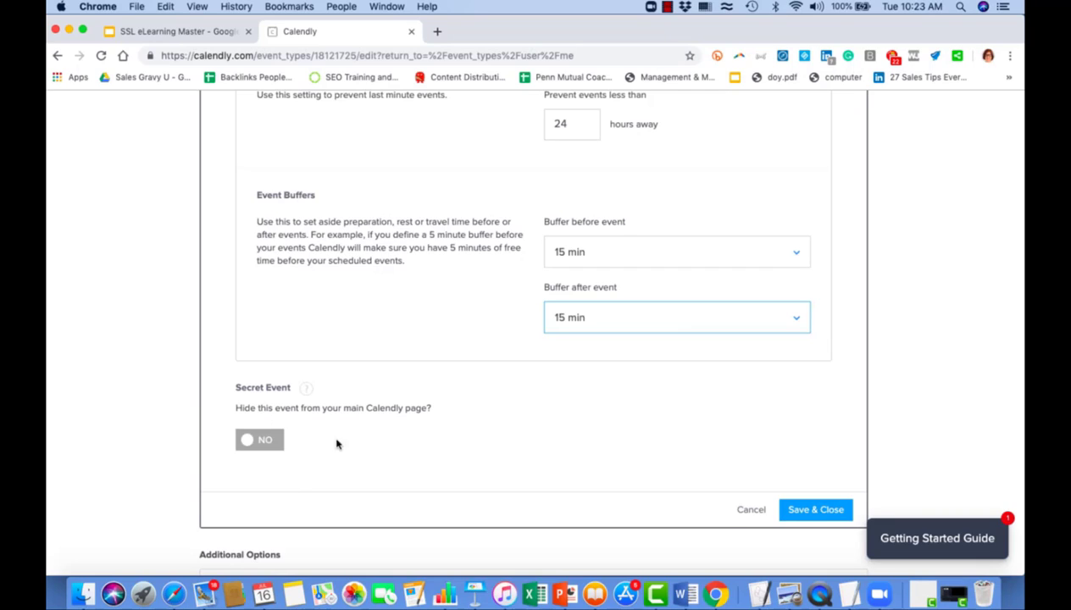
pyautogui.scroll(1, 321, 463)
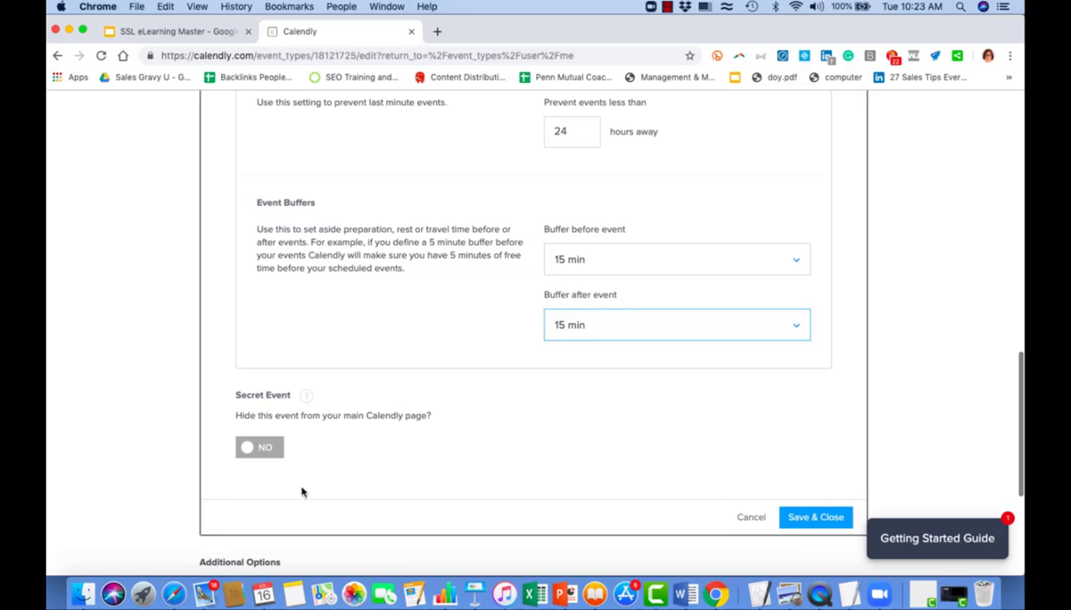
pyautogui.click(810, 517)
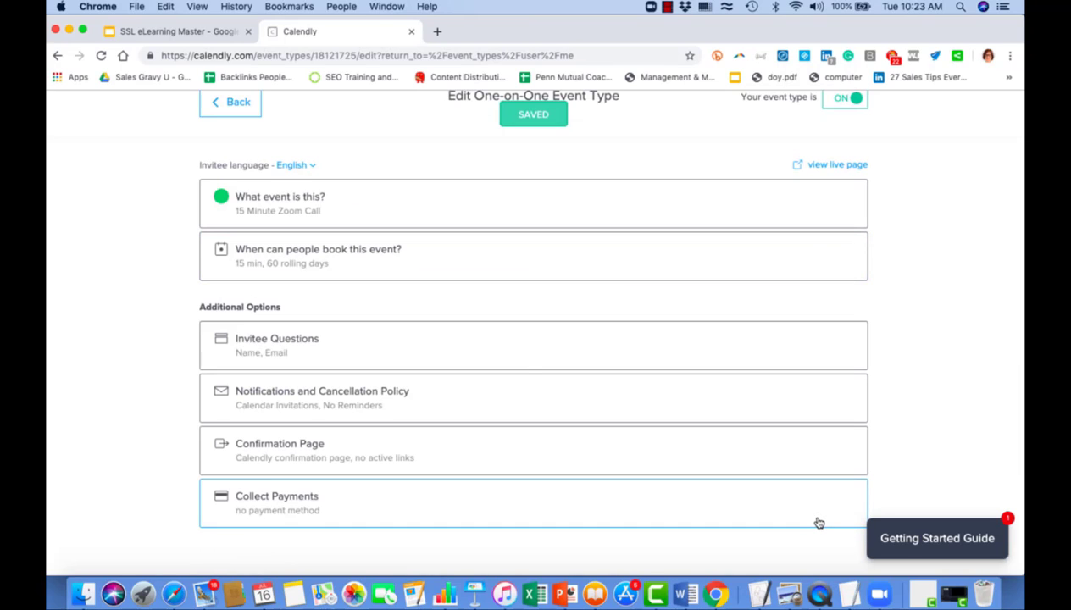
# Add a required 'Mobile' invitee question.
pyautogui.click(299, 348)
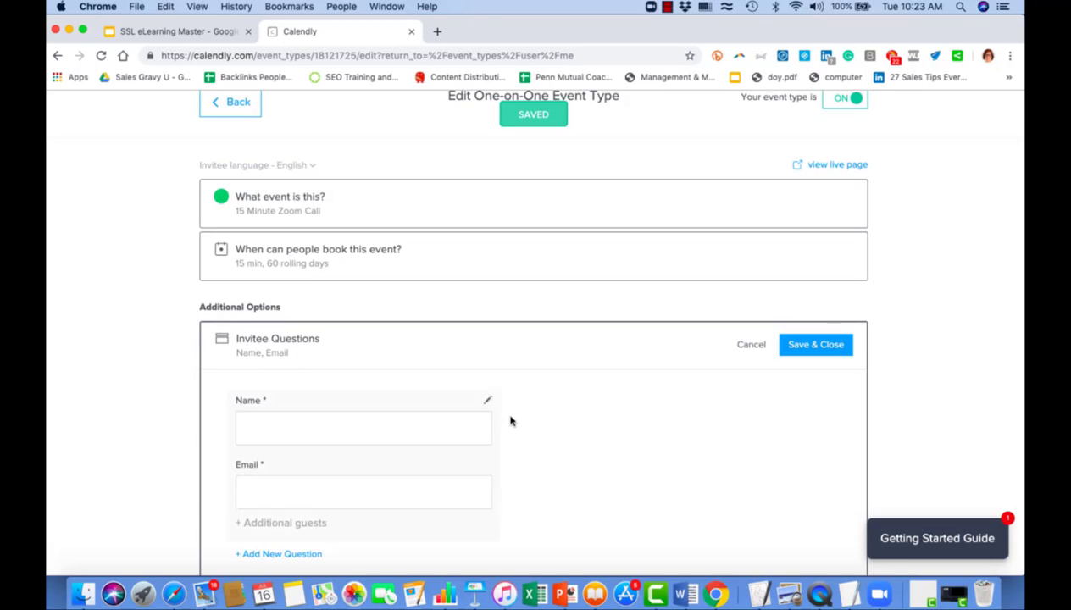
pyautogui.scroll(-3, 510, 421)
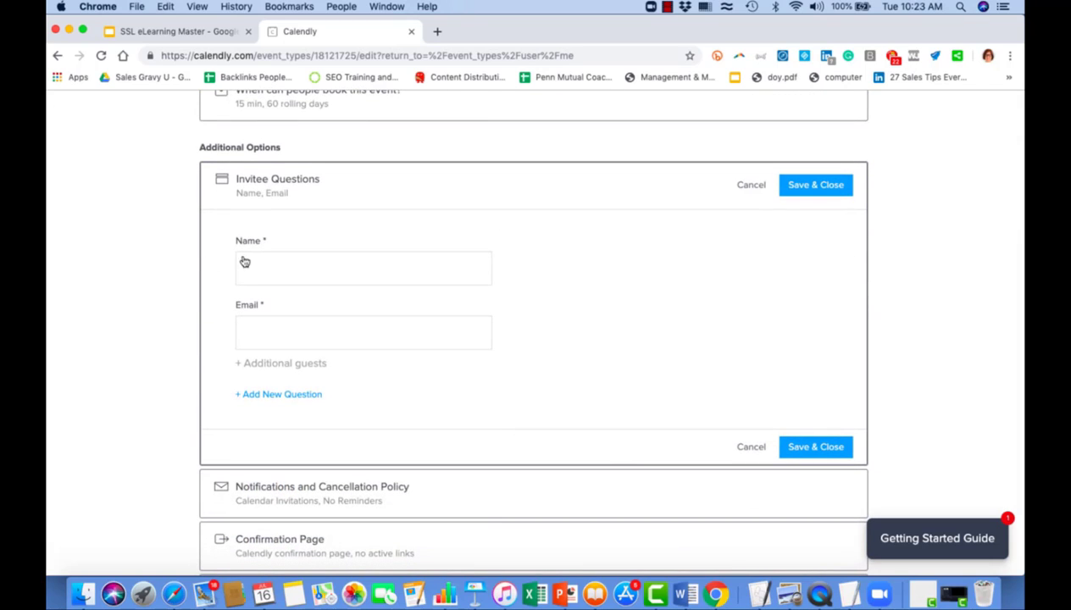
pyautogui.click(284, 398)
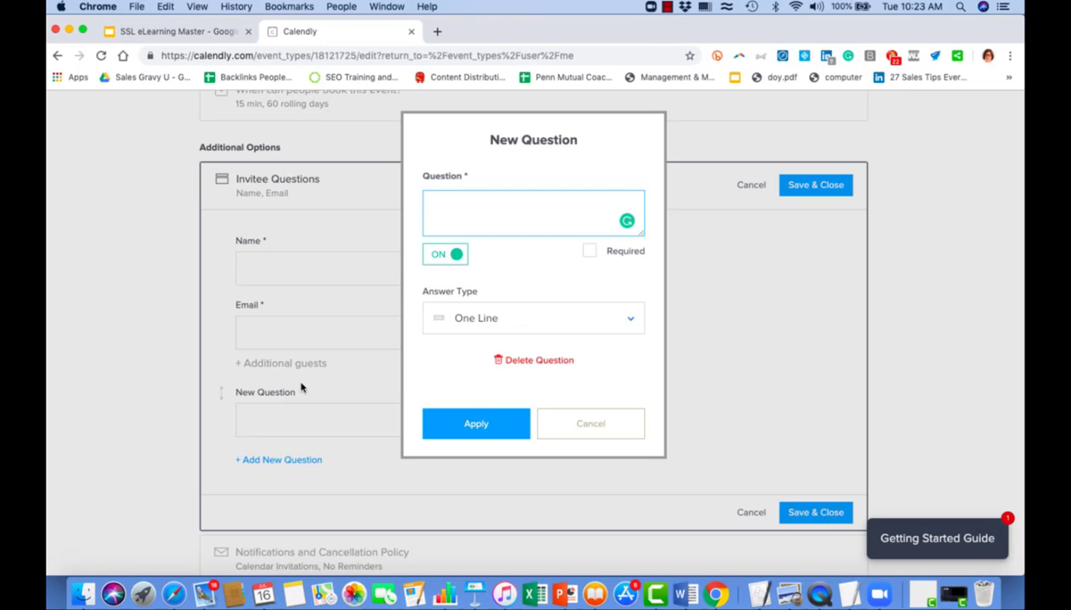
pyautogui.write('Mobile')
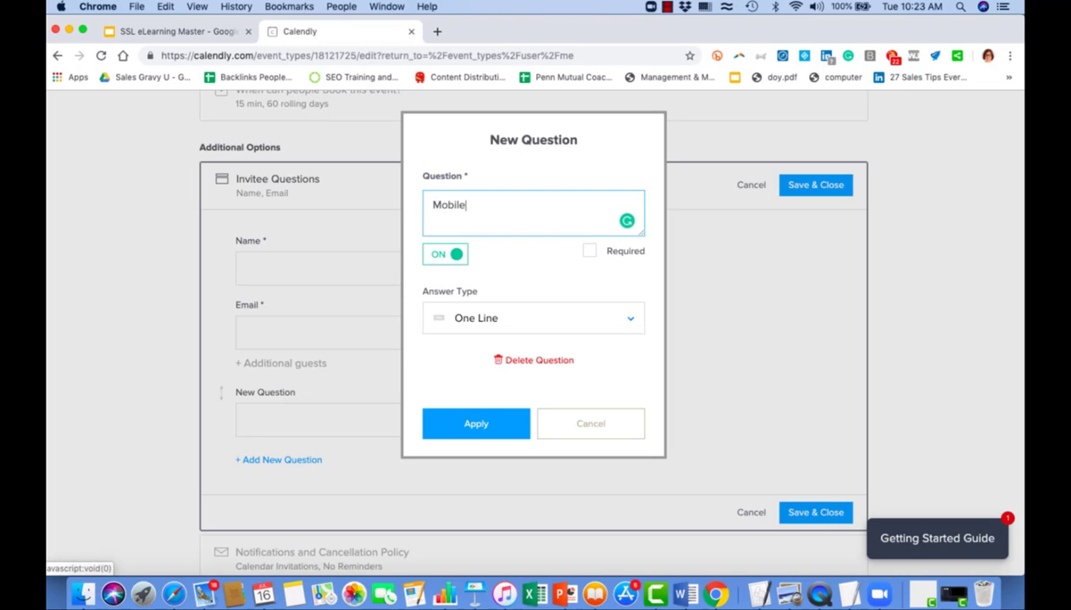
pyautogui.click(589, 252)
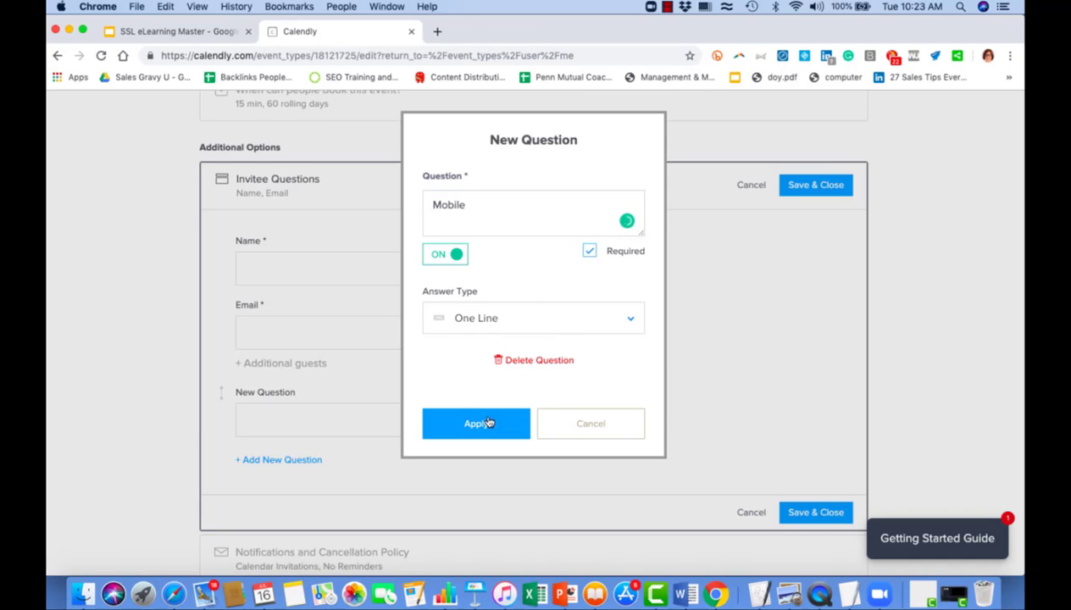
pyautogui.click(480, 421)
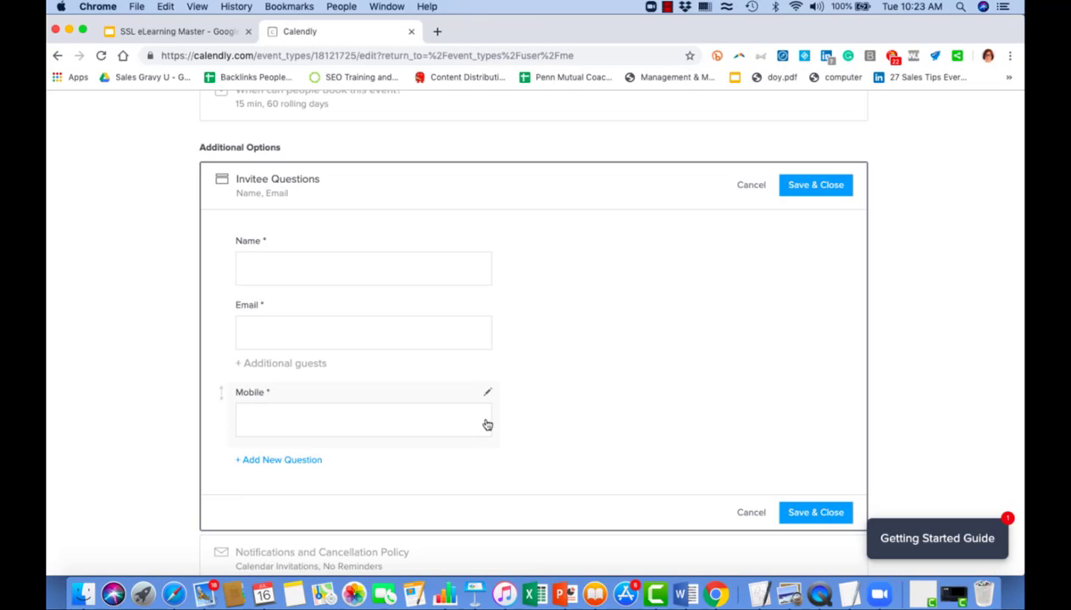
# Add a multi-line question 'What would you like to chat about on our call?' and save.
pyautogui.click(282, 460)
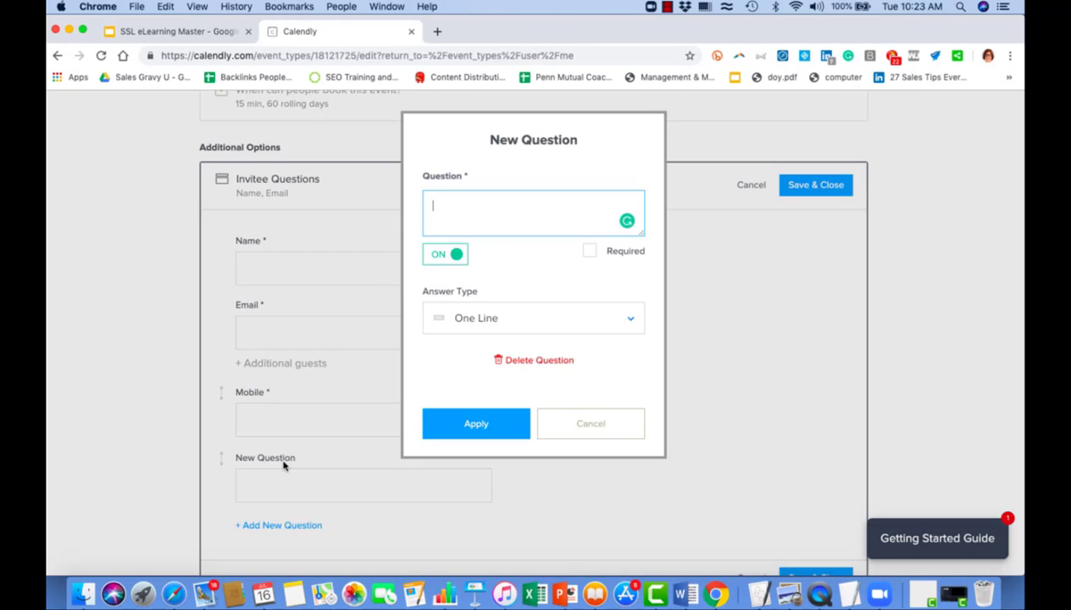
pyautogui.click(545, 326)
pyautogui.click(502, 398)
pyautogui.click(462, 208)
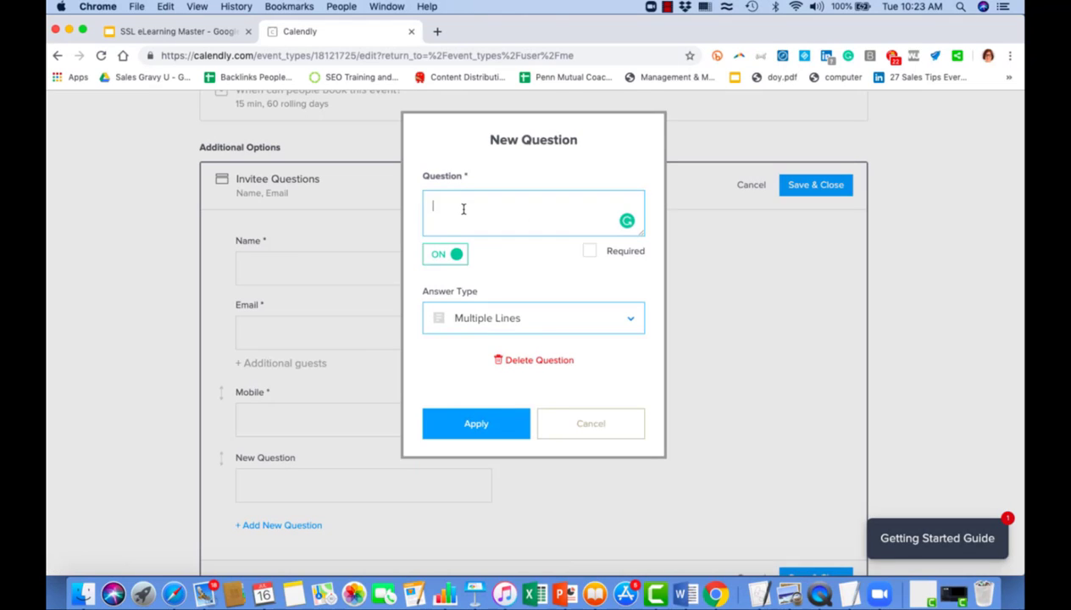
pyautogui.write('What')
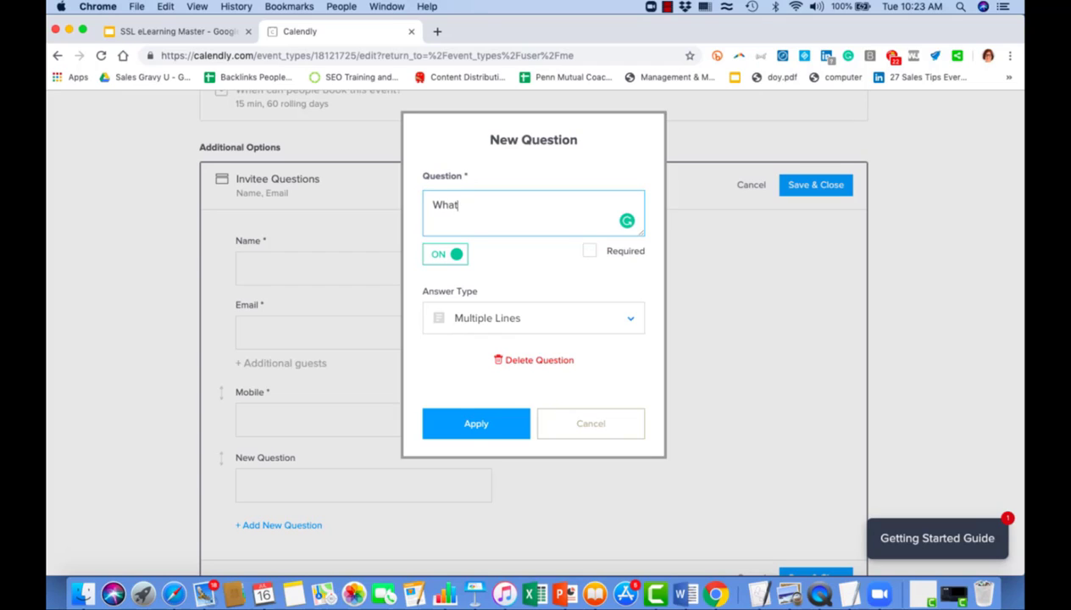
pyautogui.write(' would you like to')
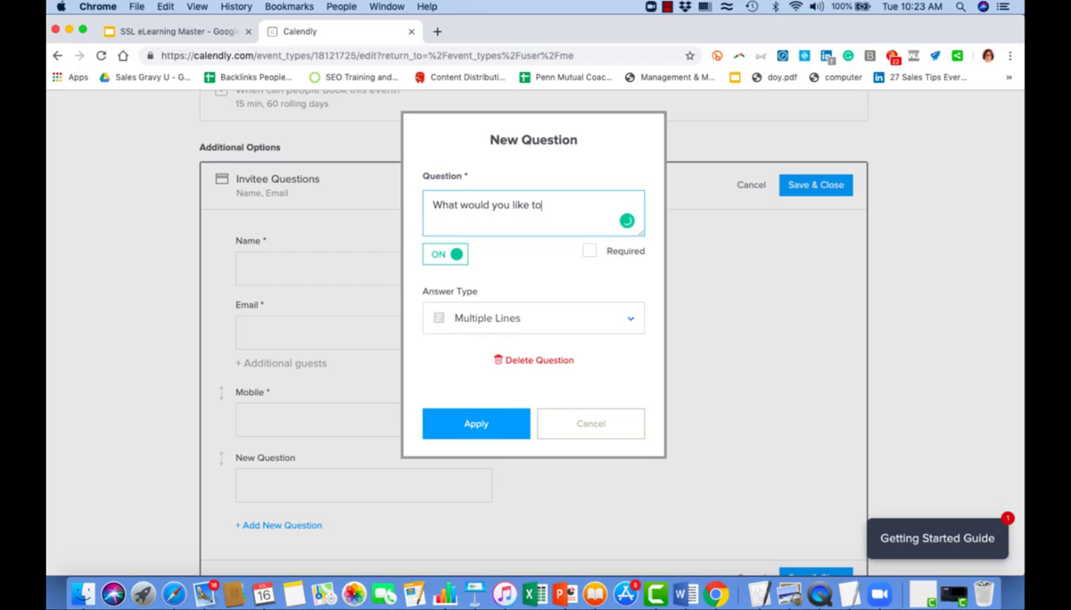
pyautogui.write(' chat about on our call?')
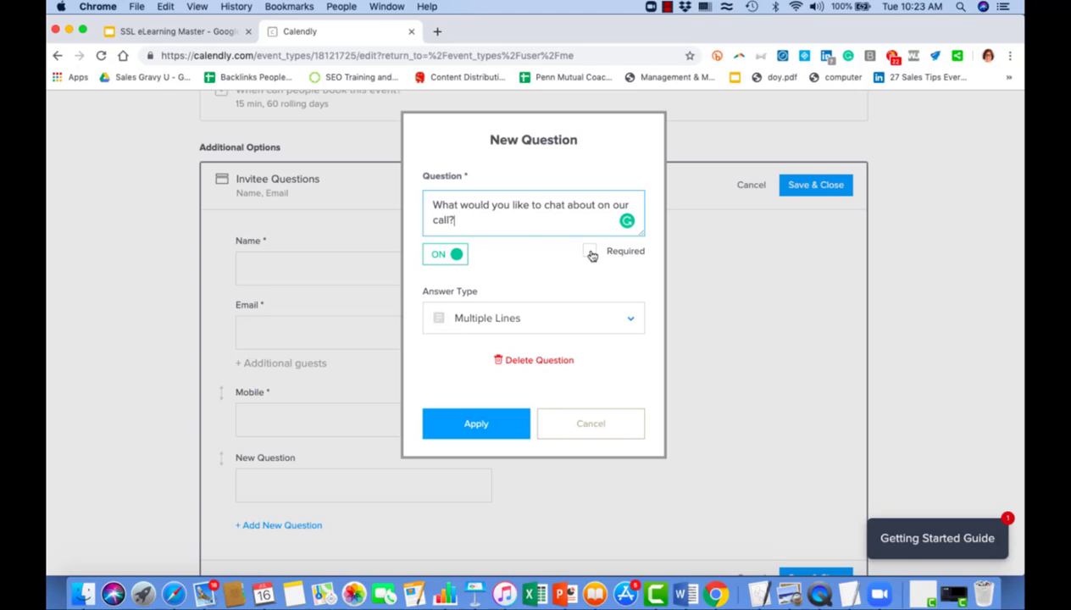
pyautogui.click(477, 424)
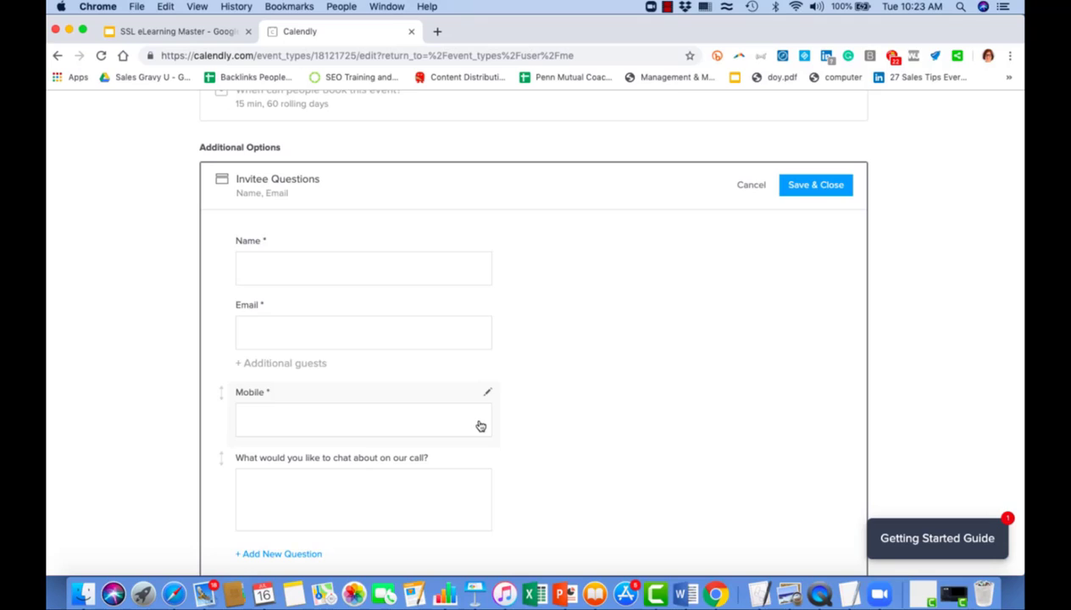
pyautogui.scroll(-3, 479, 425)
pyautogui.click(799, 461)
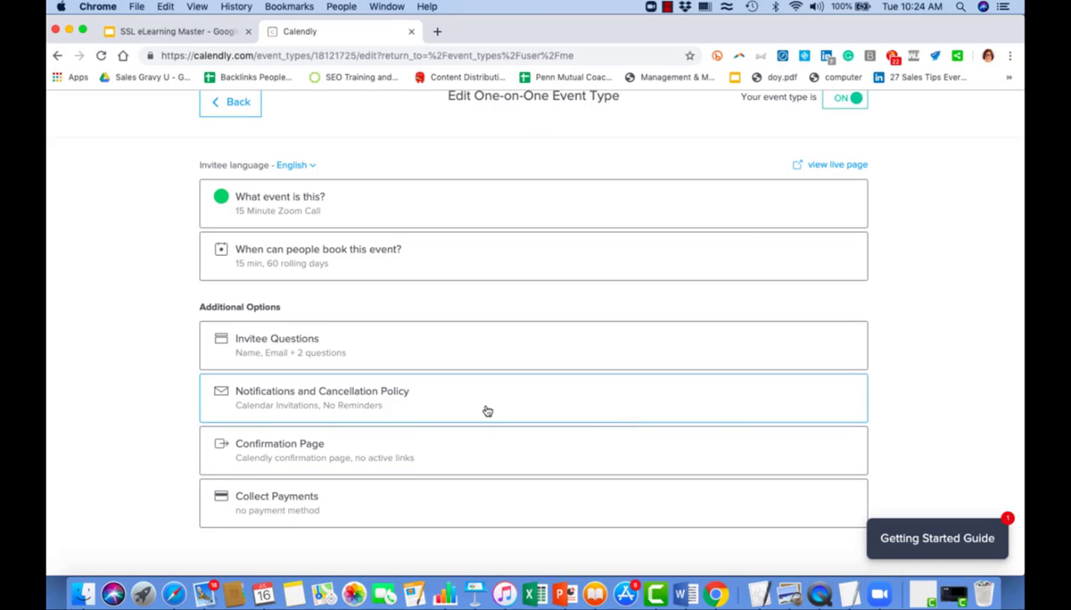
# Append a line with the owner's e-mail and phone number to the calendar invitation body.
pyautogui.click(328, 403)
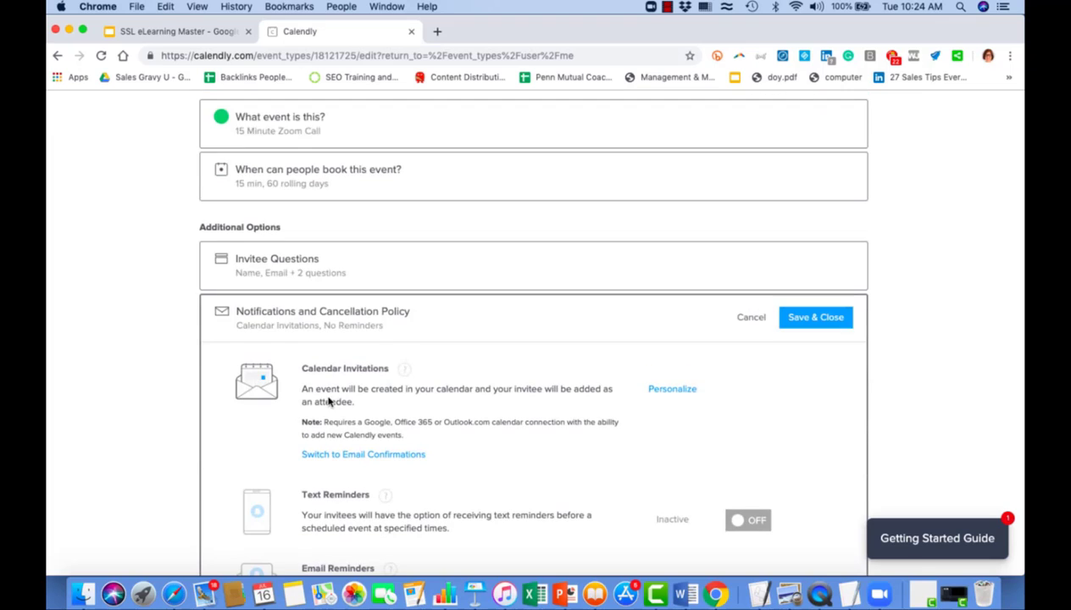
pyautogui.scroll(-3, 507, 476)
pyautogui.scroll(-2, 508, 475)
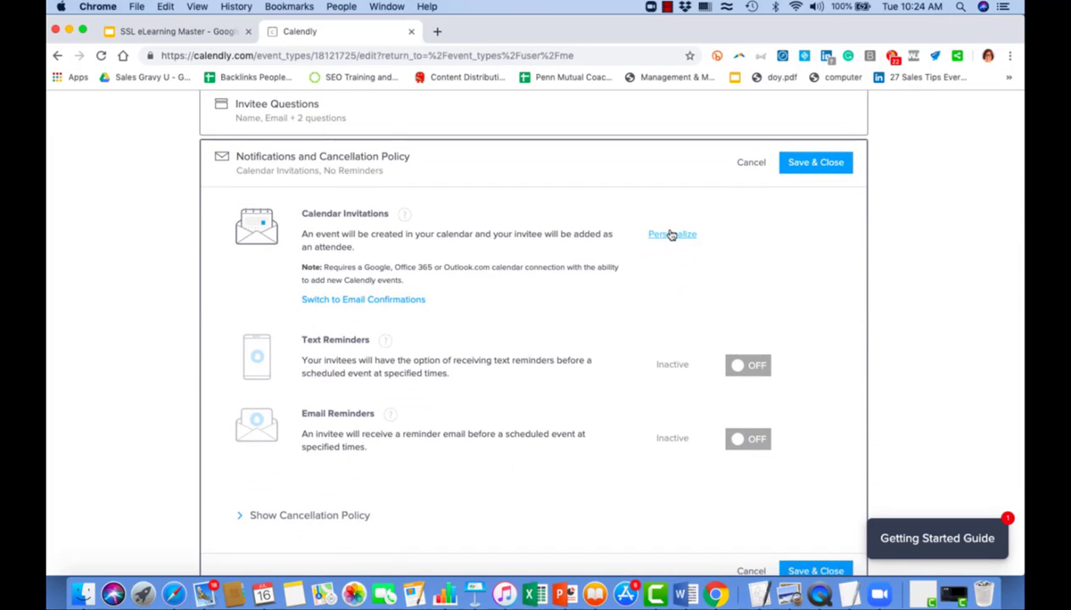
pyautogui.click(671, 235)
pyautogui.scroll(-5, 539, 343)
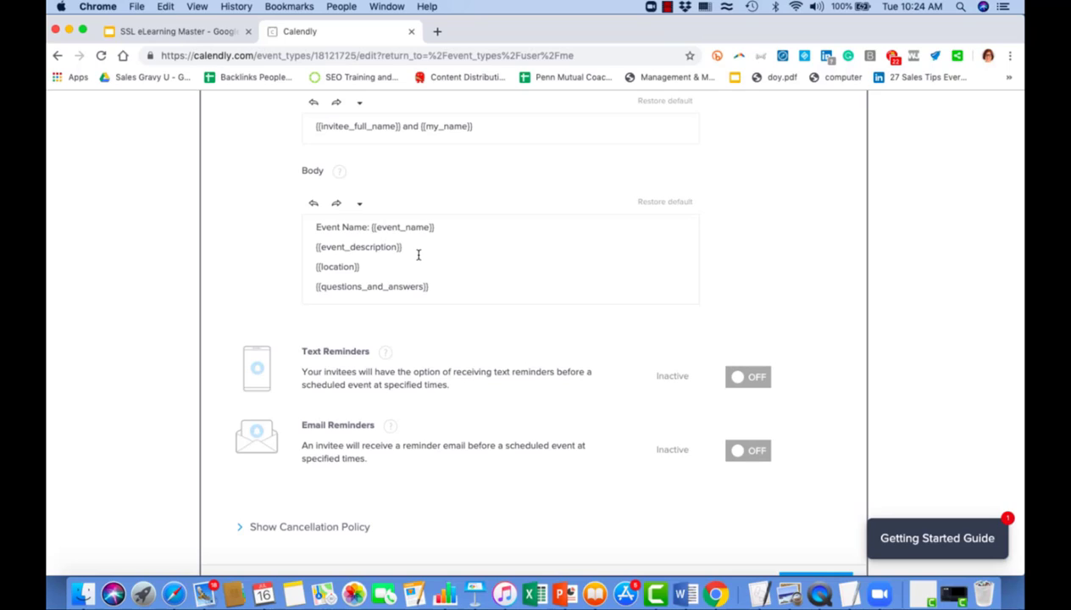
pyautogui.click(442, 287)
pyautogui.press('Return')
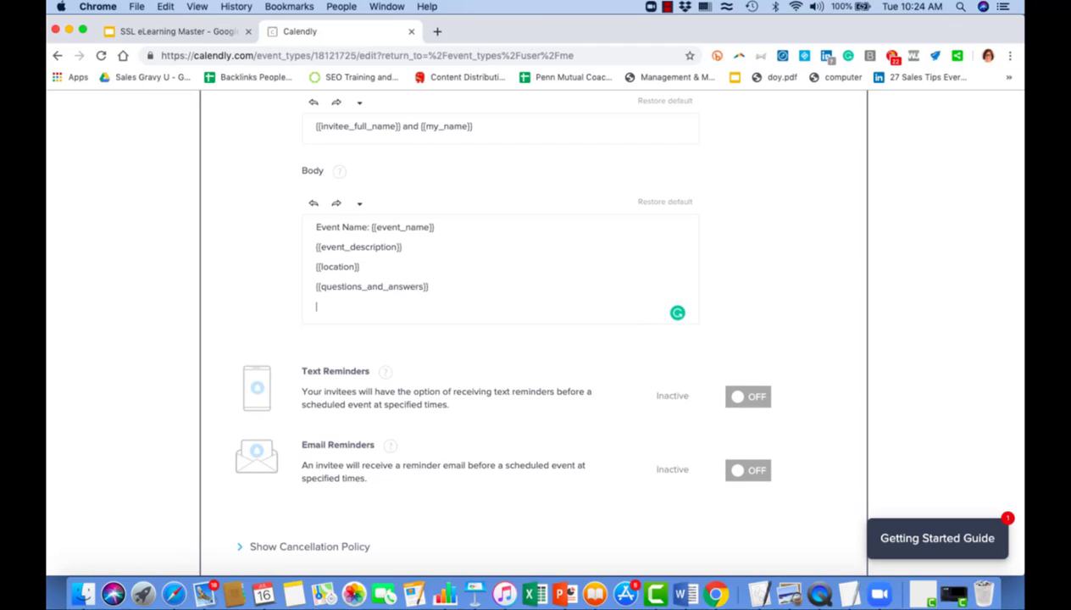
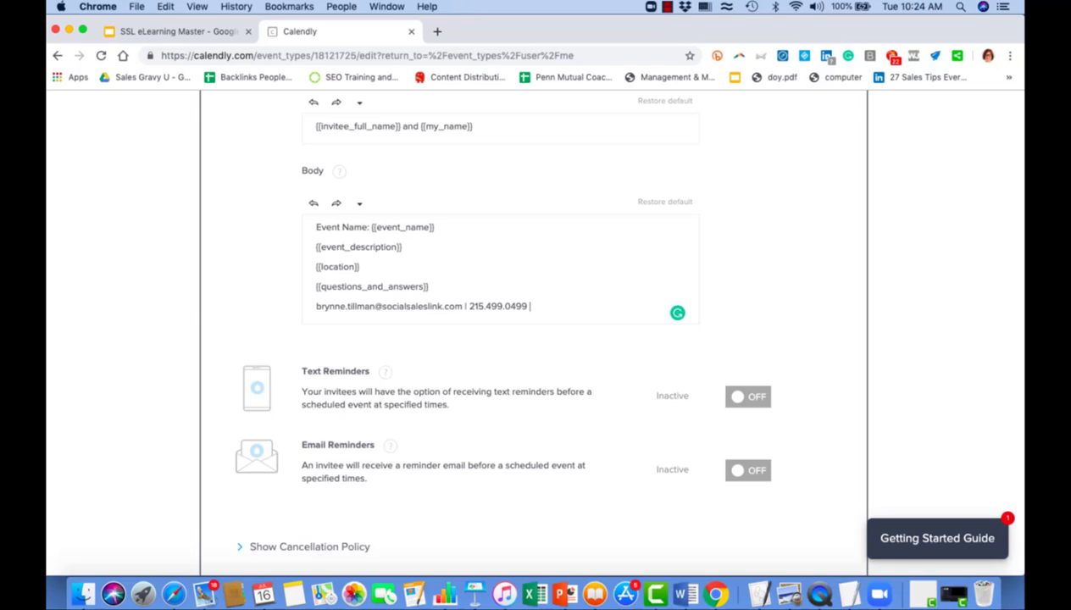
pyautogui.press('Return')
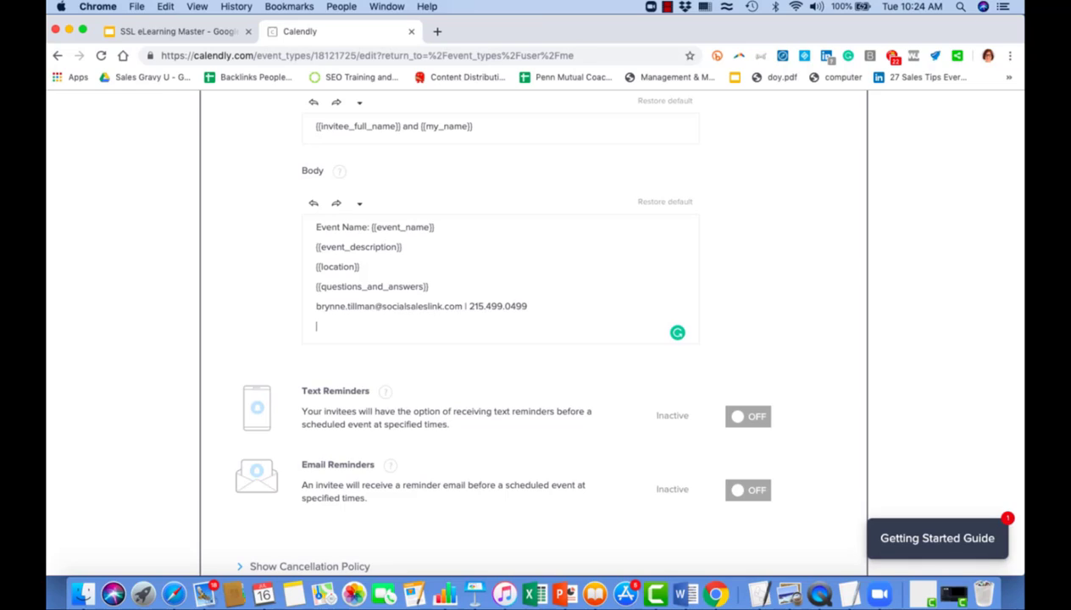
# Paste the LinkedIn connection invitation and profile link below the contact details.
pyautogui.write('If we are not already connected on LinkedIn, please visit my profile and connect: https://linkedin.com/in/brynnetillman')
pyautogui.scroll(-2, 788, 246)
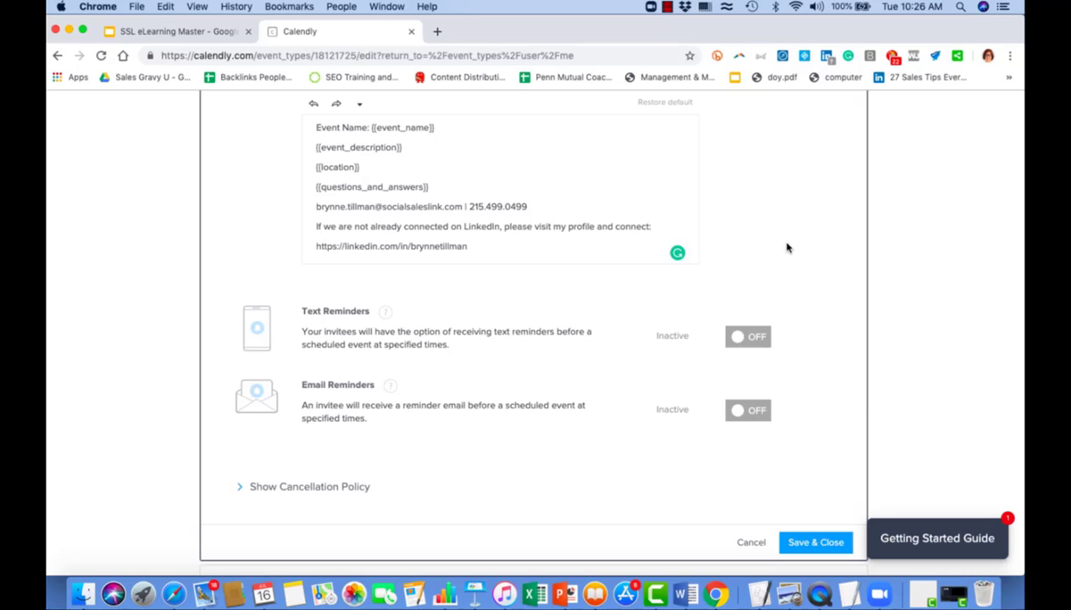
pyautogui.moveTo(678, 255)
pyautogui.scroll(-2, 764, 202)
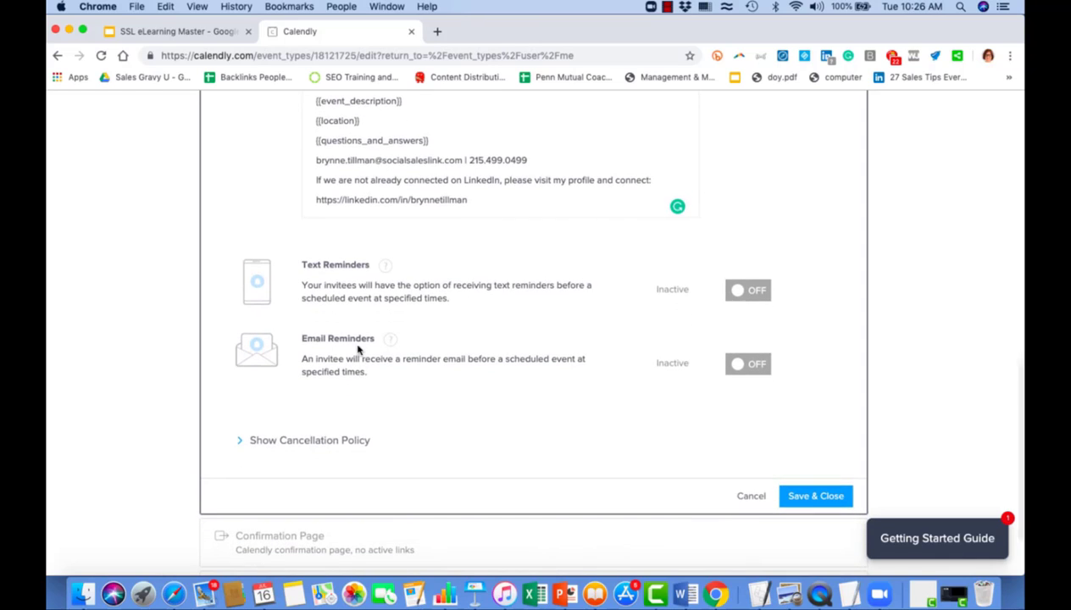
# Add a 2-hours-before email reminder alongside the 24-hour one and save the notifications.
pyautogui.click(740, 368)
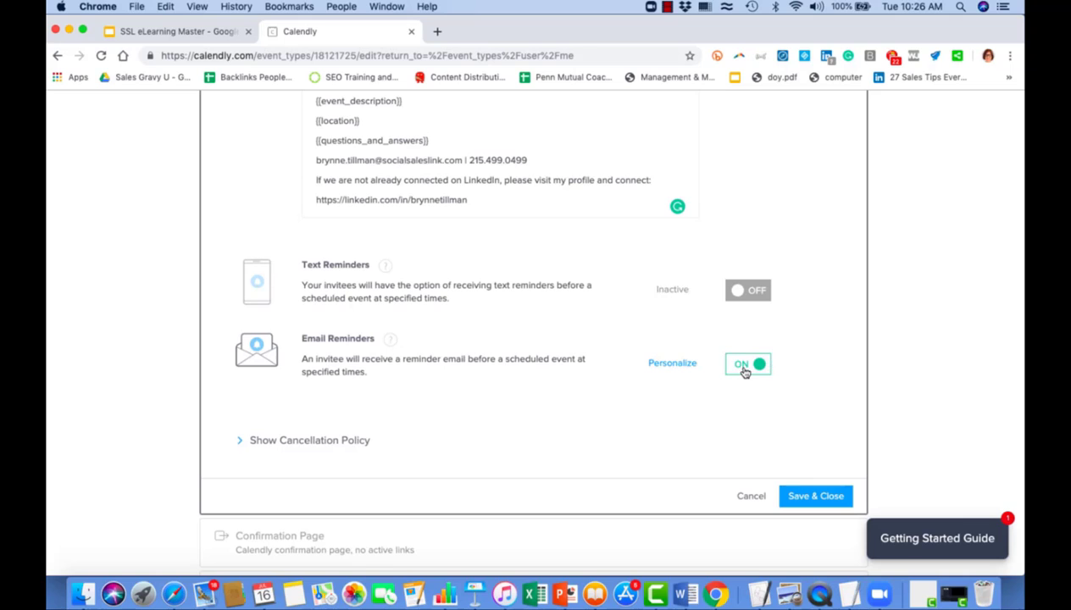
pyautogui.click(672, 363)
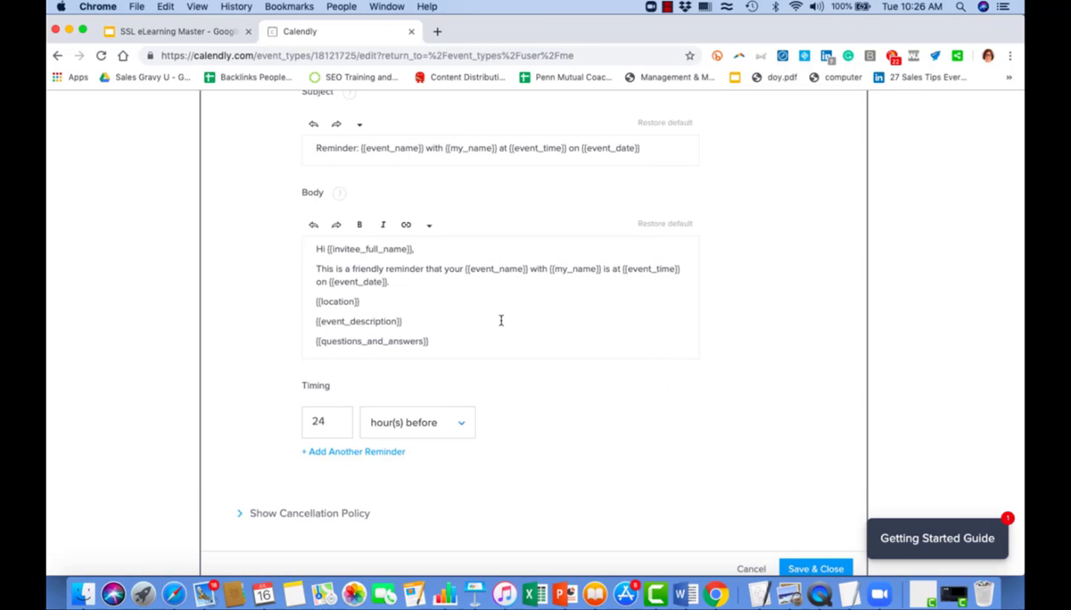
pyautogui.scroll(3, 499, 321)
pyautogui.scroll(-3, 499, 321)
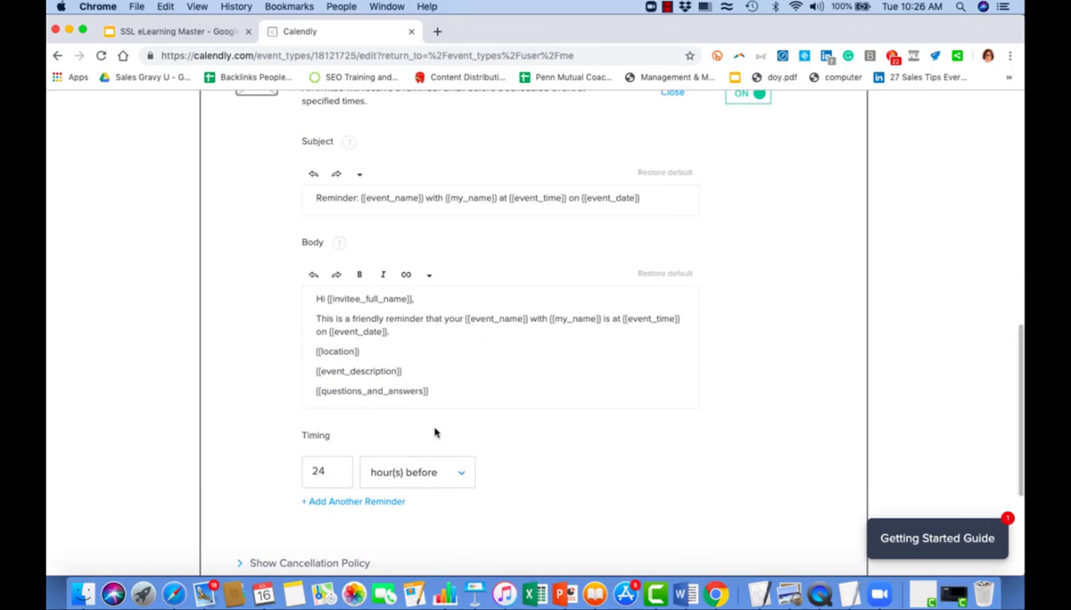
pyautogui.scroll(-3, 447, 415)
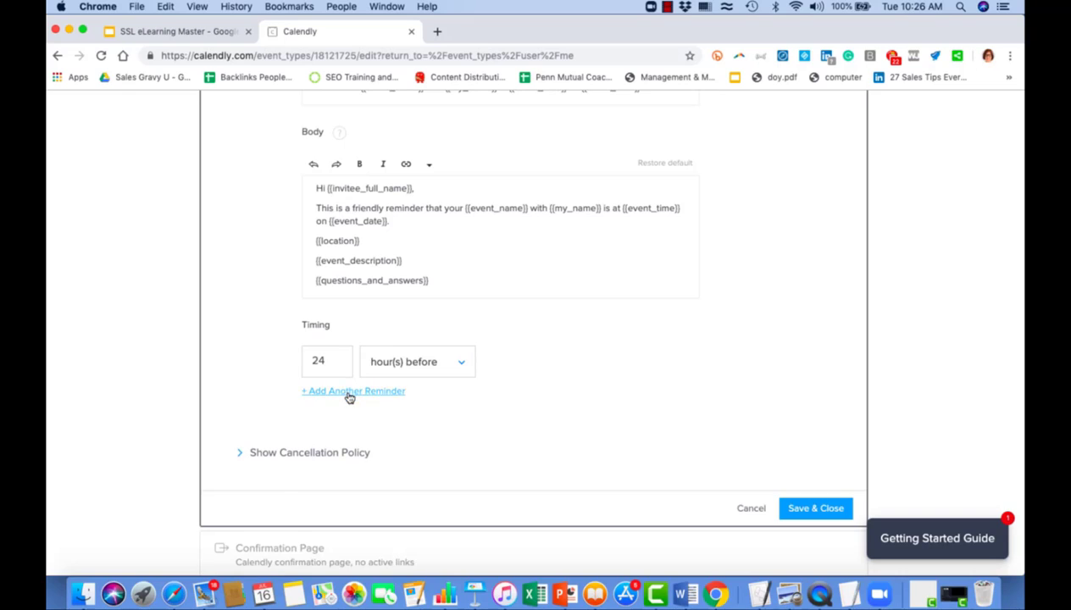
pyautogui.click(349, 394)
pyautogui.click(331, 401)
pyautogui.press('BackSpace')
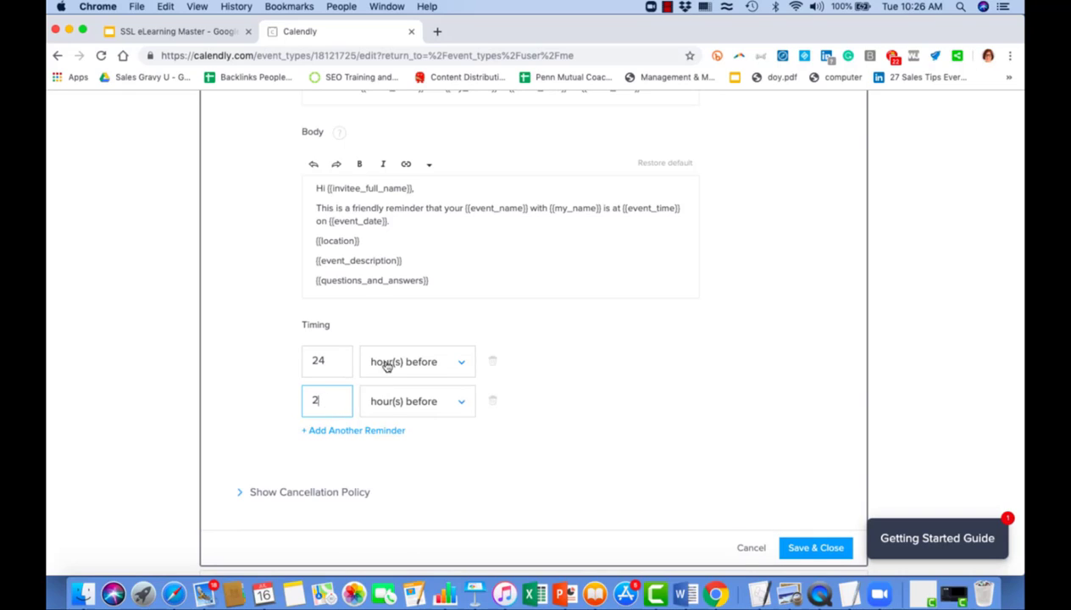
pyautogui.scroll(-1, 453, 432)
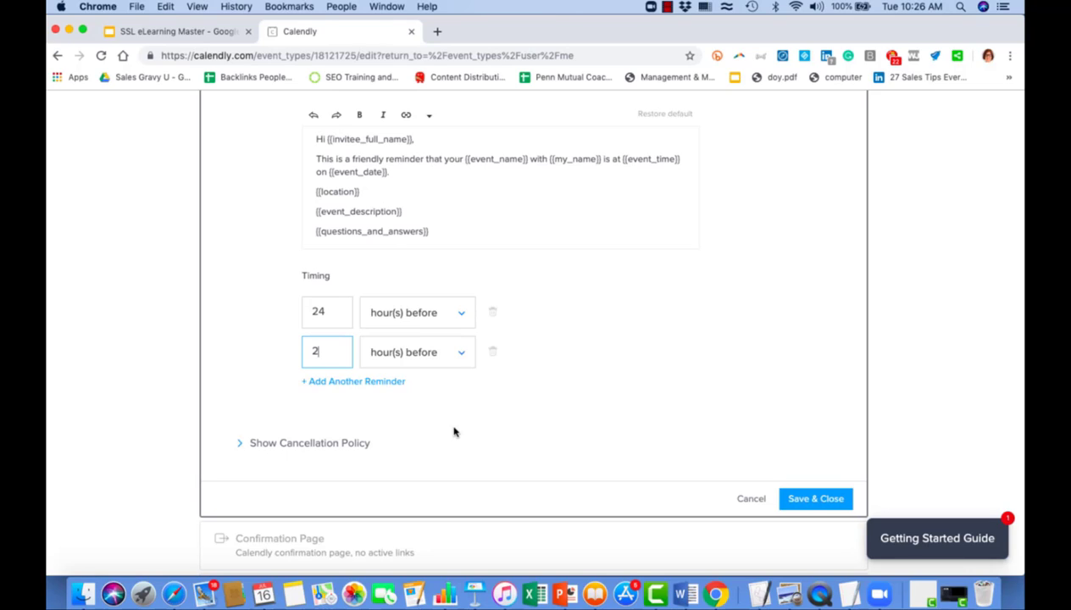
pyautogui.click(803, 500)
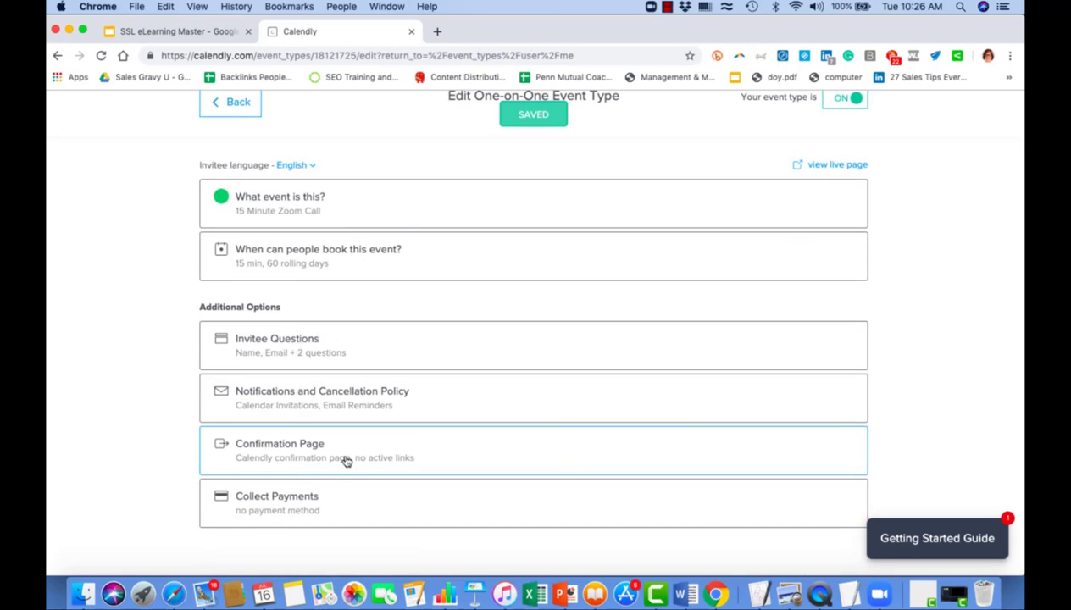
# Set On confirmation to redirect to the pasted LinkedIn profile URL and save.
pyautogui.click(345, 460)
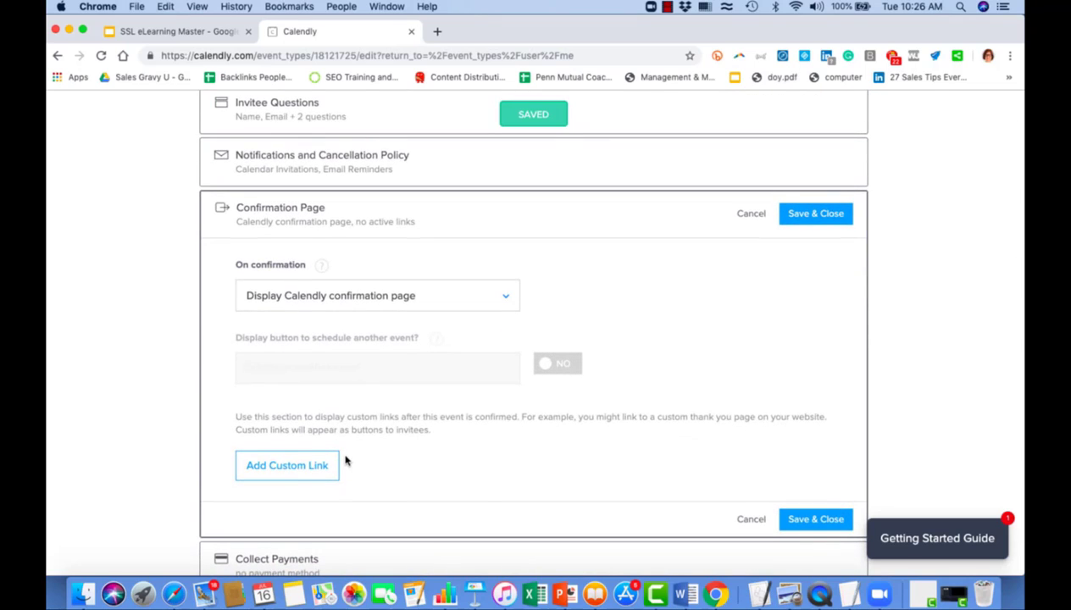
pyautogui.click(505, 304)
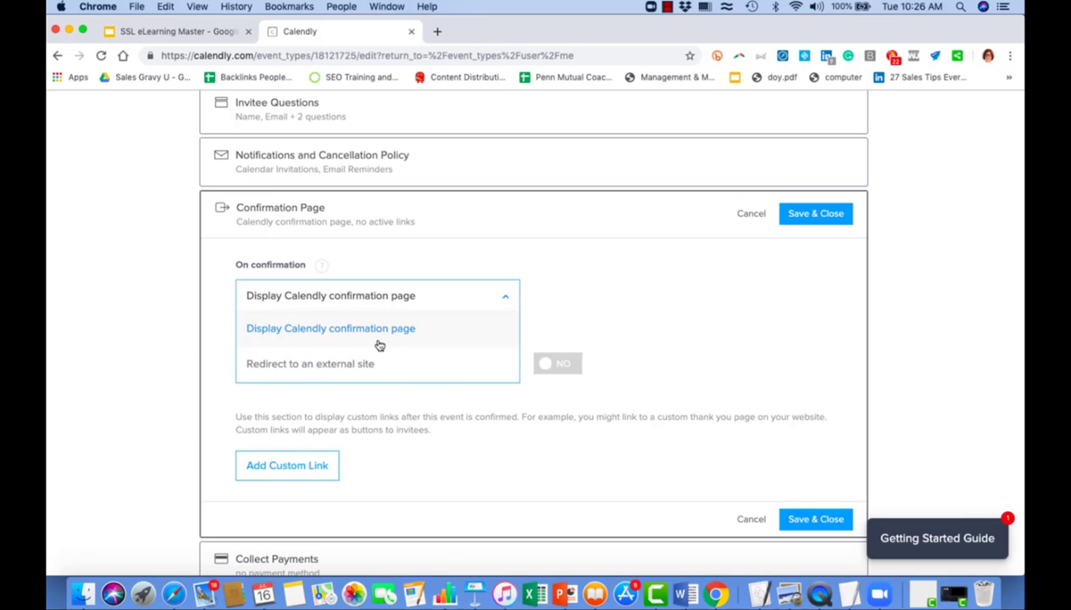
pyautogui.click(337, 364)
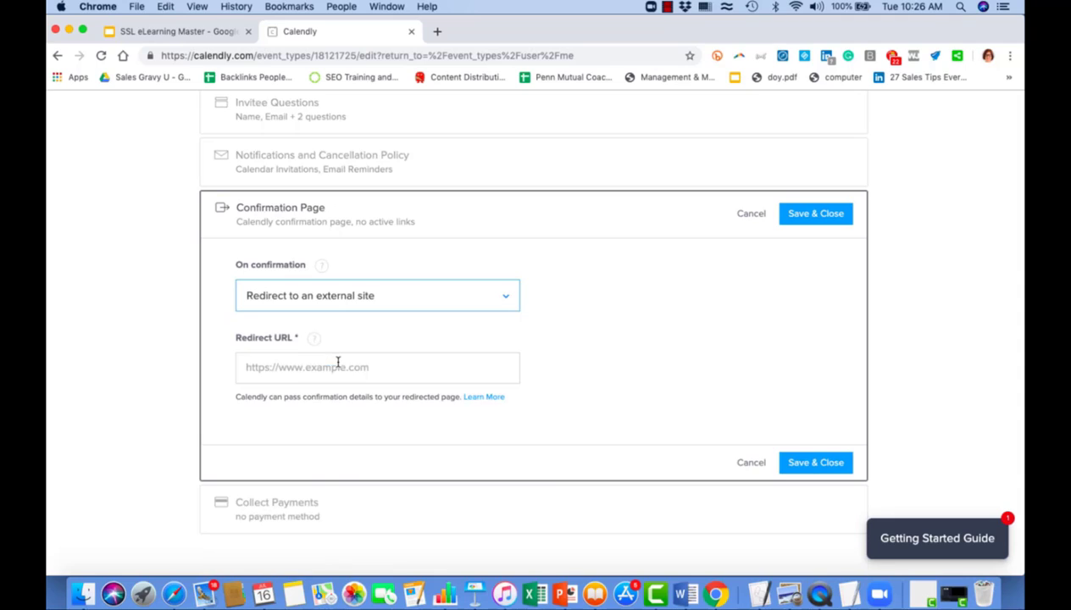
pyautogui.click(428, 364)
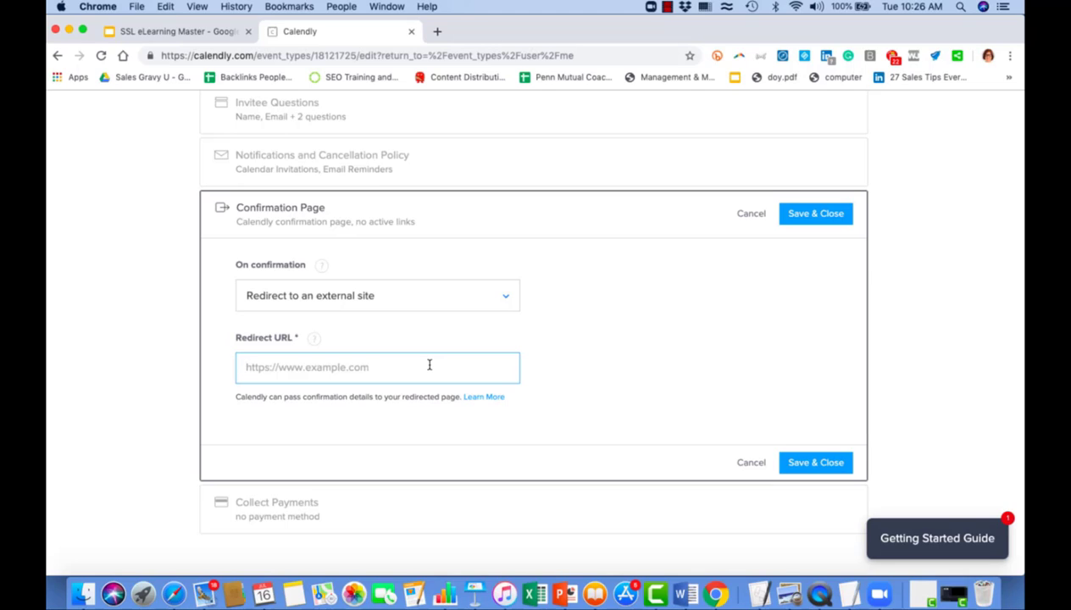
pyautogui.write('https://linkedin.com/in/brynnetillman')
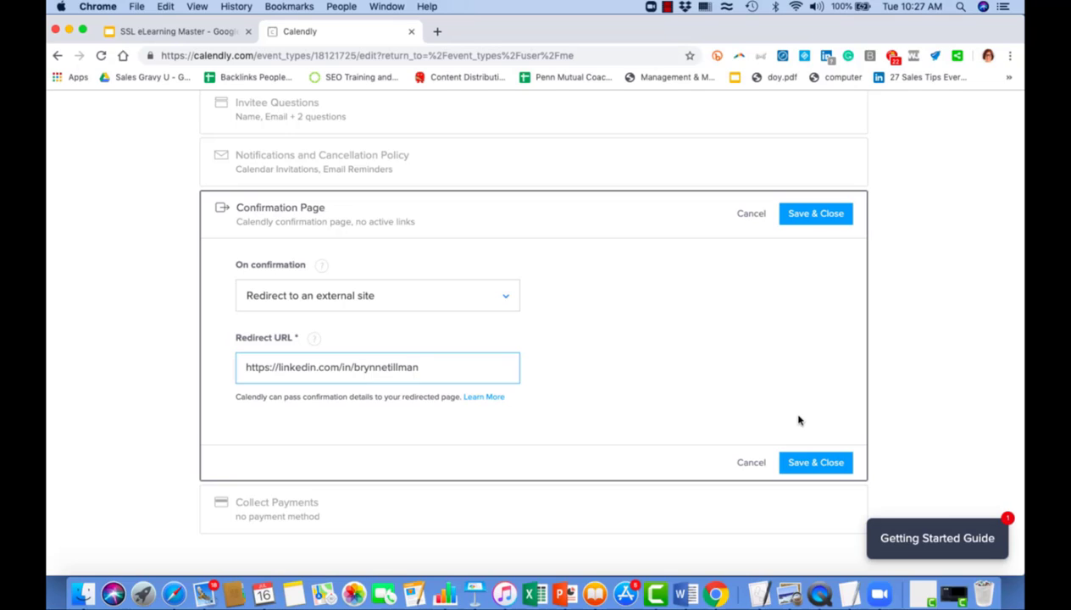
pyautogui.click(825, 464)
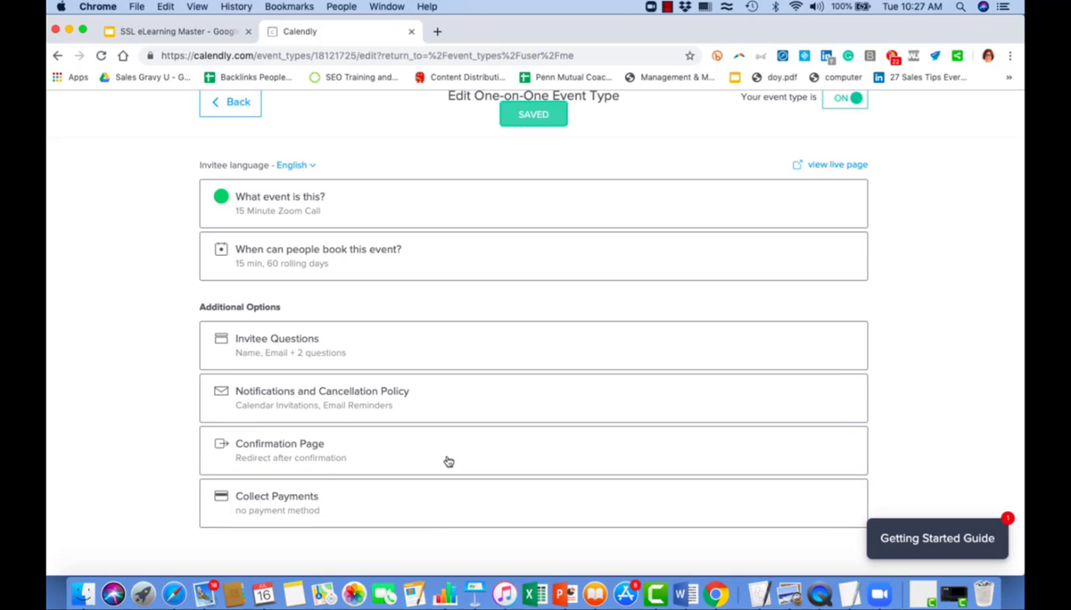
pyautogui.scroll(2, 464, 455)
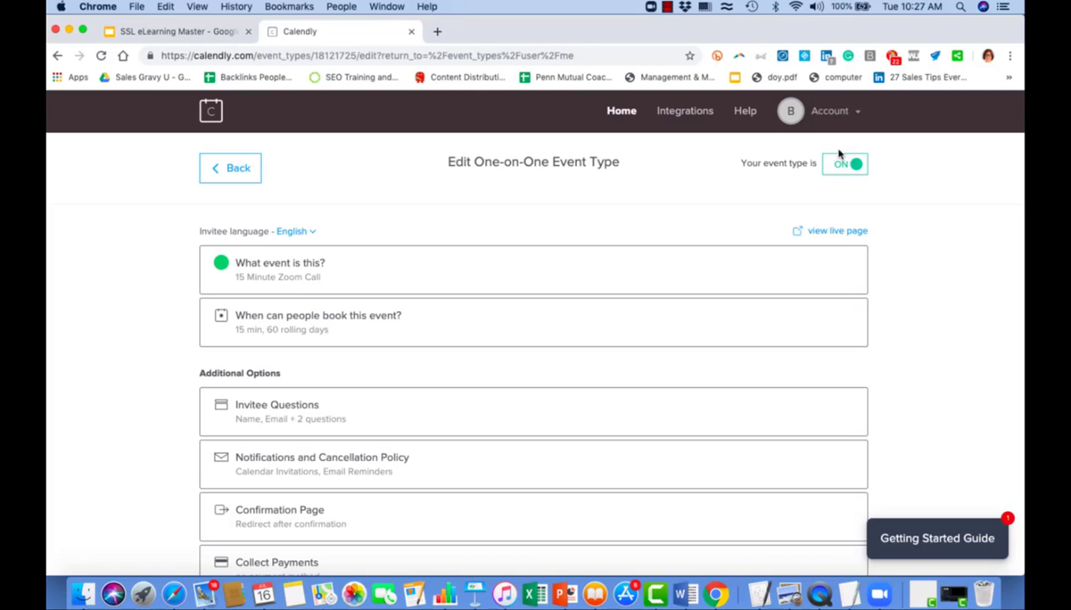
pyautogui.click(827, 233)
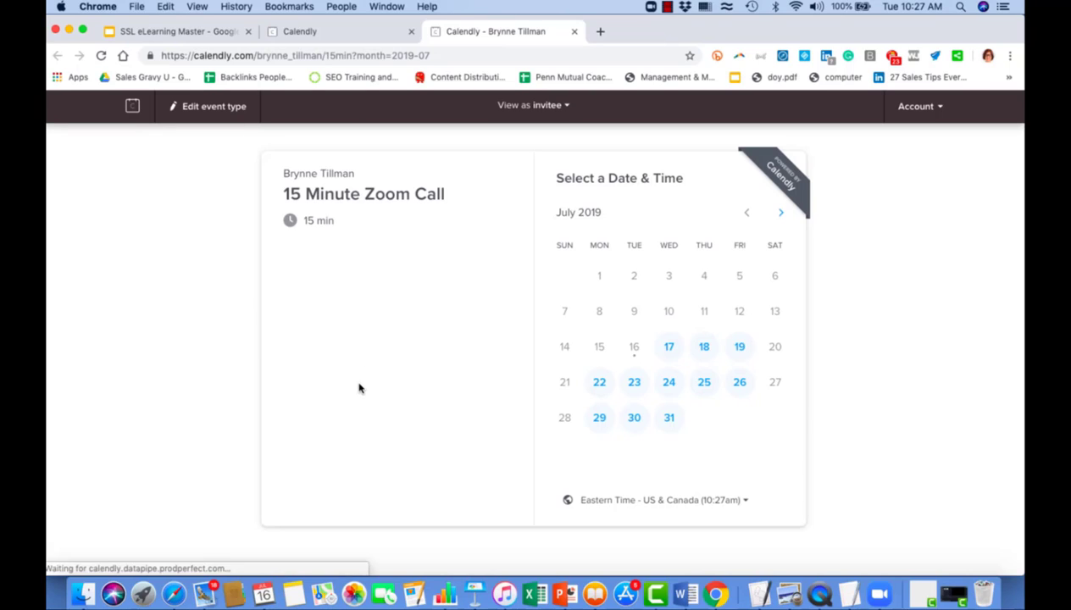
pyautogui.click(669, 346)
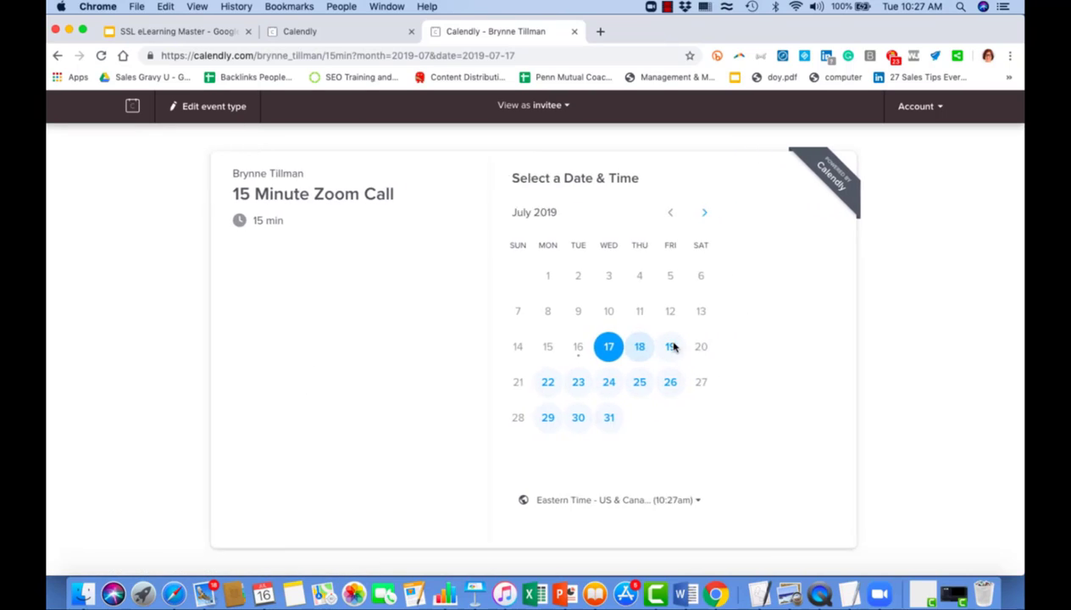
pyautogui.scroll(-5, 765, 375)
pyautogui.scroll(5, 765, 376)
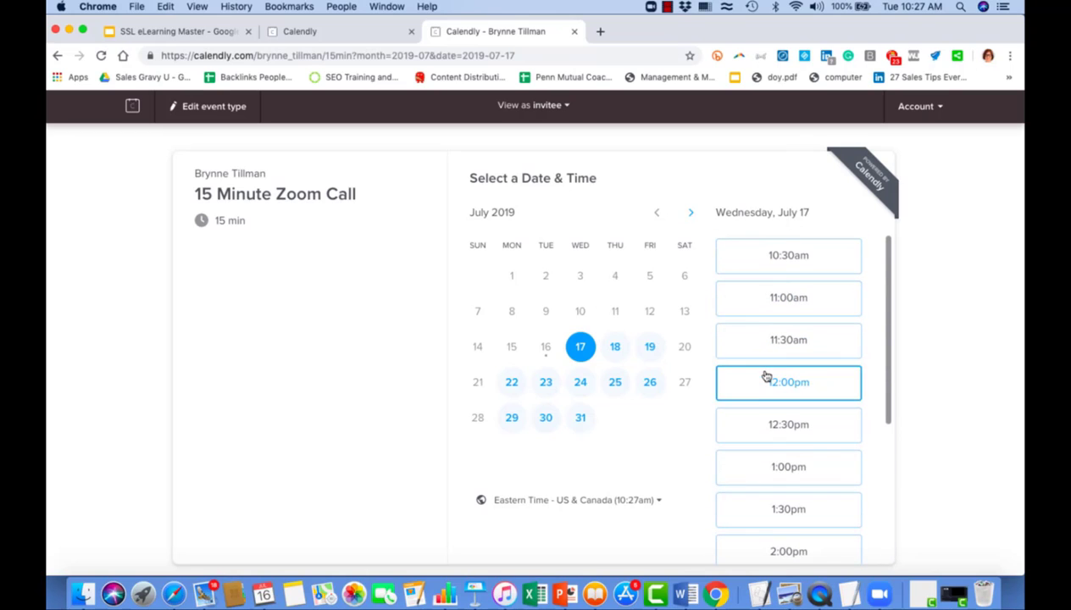
pyautogui.click(511, 382)
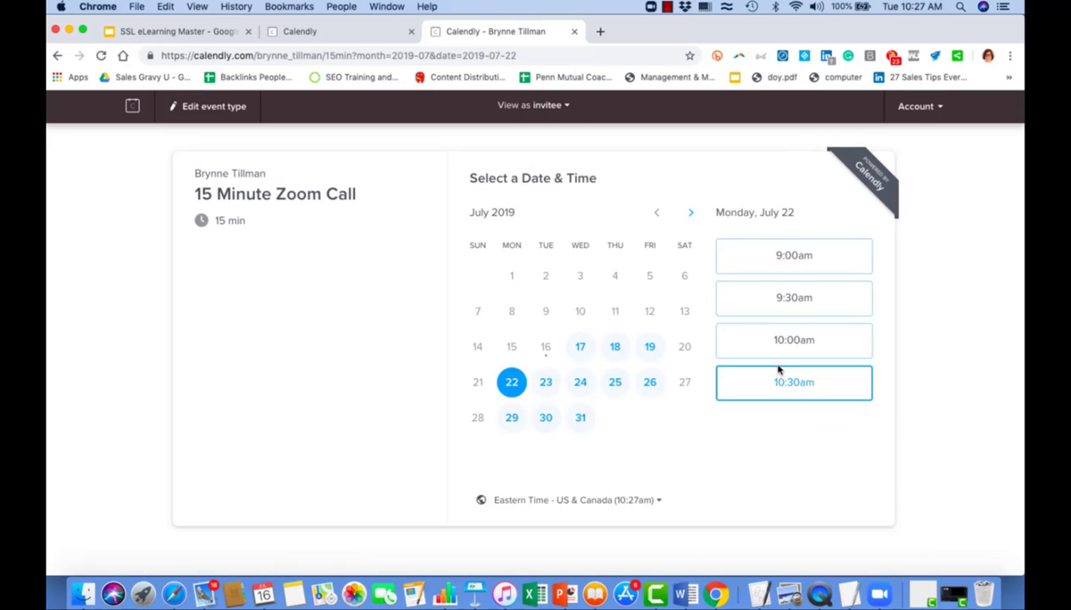
pyautogui.scroll(-1, 778, 367)
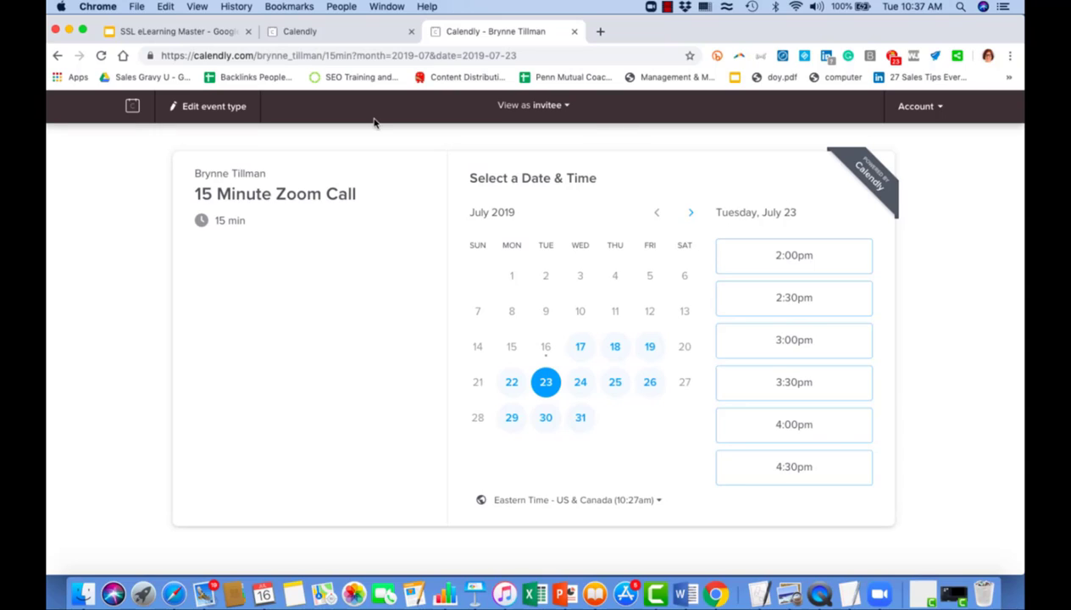
pyautogui.click(344, 56)
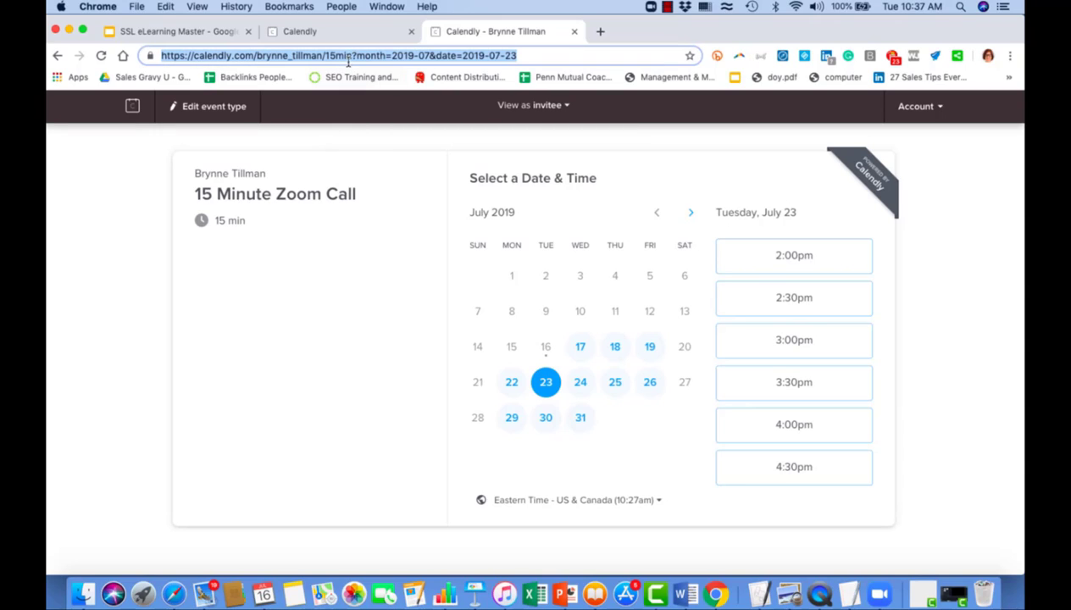
pyautogui.click(352, 56)
pyautogui.moveTo(351, 56); pyautogui.dragTo(124, 53)
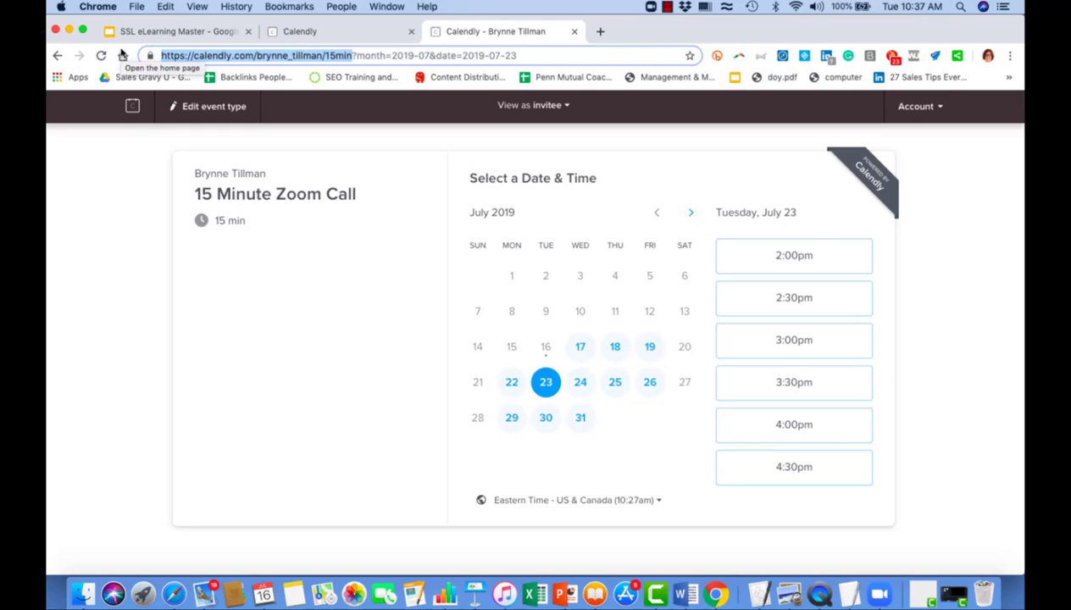
pyautogui.press('super+c')
pyautogui.press('super+w')
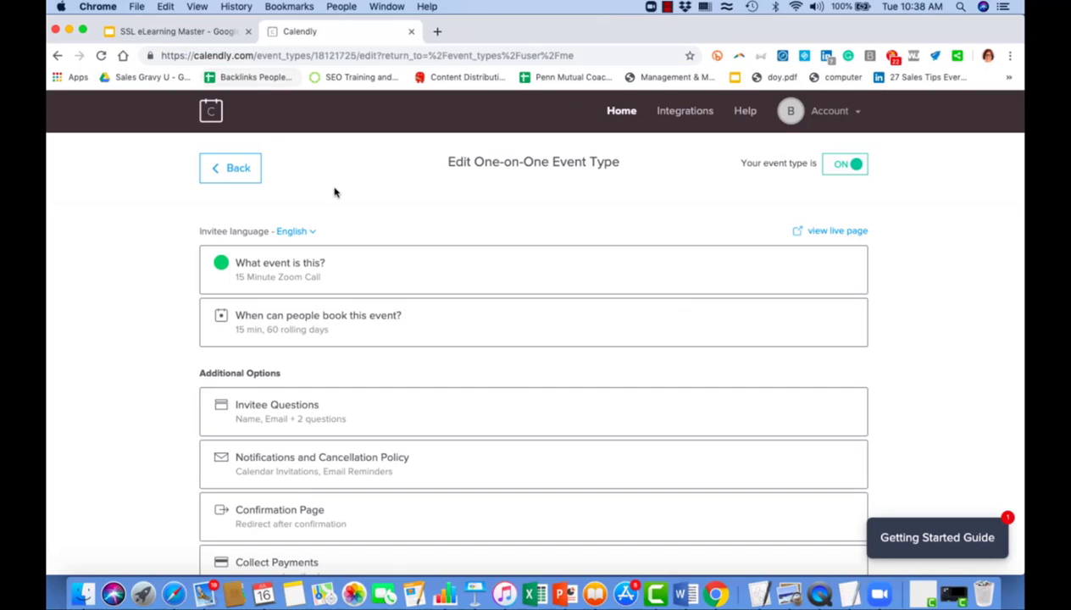
# Copy the 15 Minute Zoom Call link from Event Types and load it in a new tab.
pyautogui.click(231, 169)
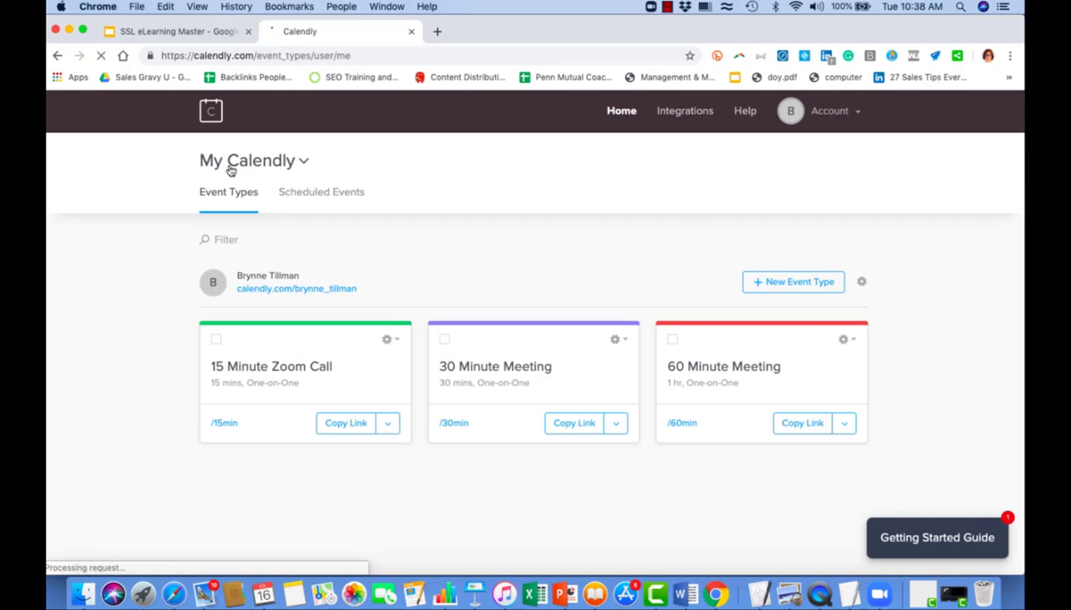
pyautogui.click(341, 423)
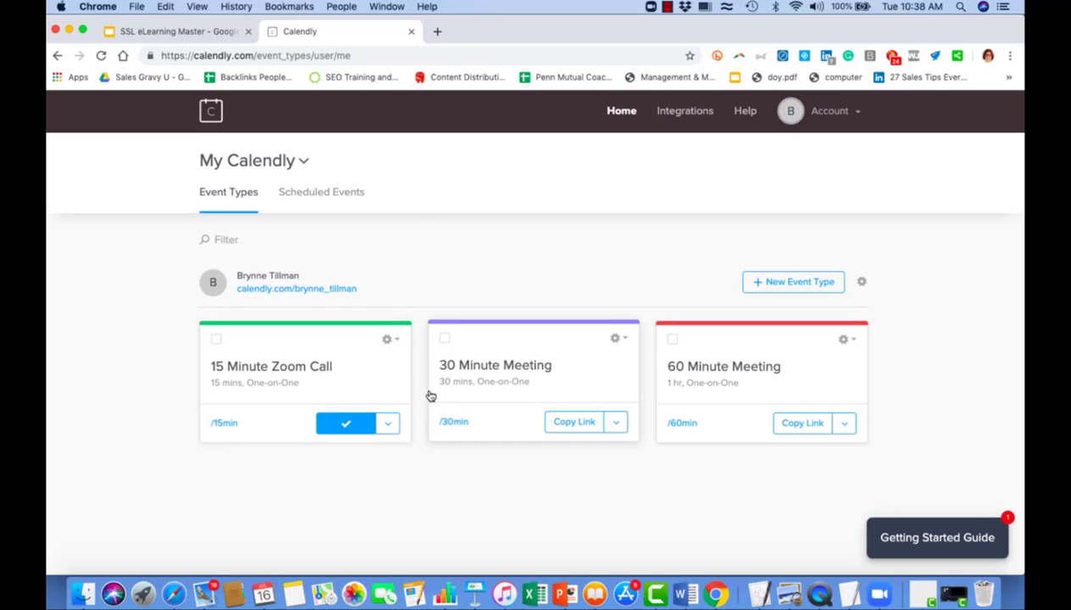
pyautogui.click(435, 32)
pyautogui.press('super+v')
pyautogui.press('Return')
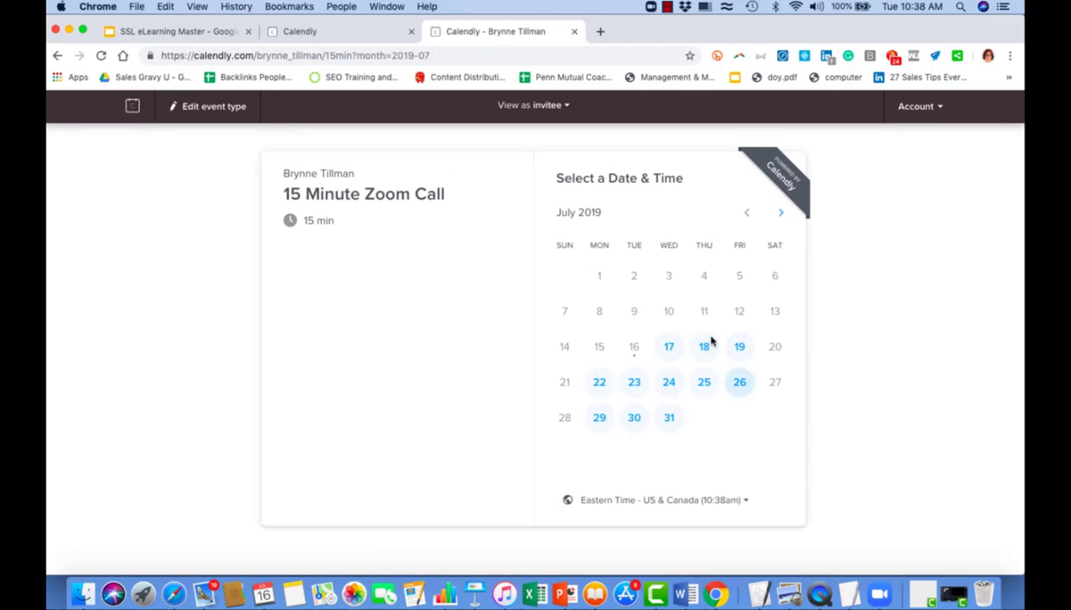
# Pick Wednesday, July 17, 2019 at 11:00am and confirm the slot.
pyautogui.click(668, 349)
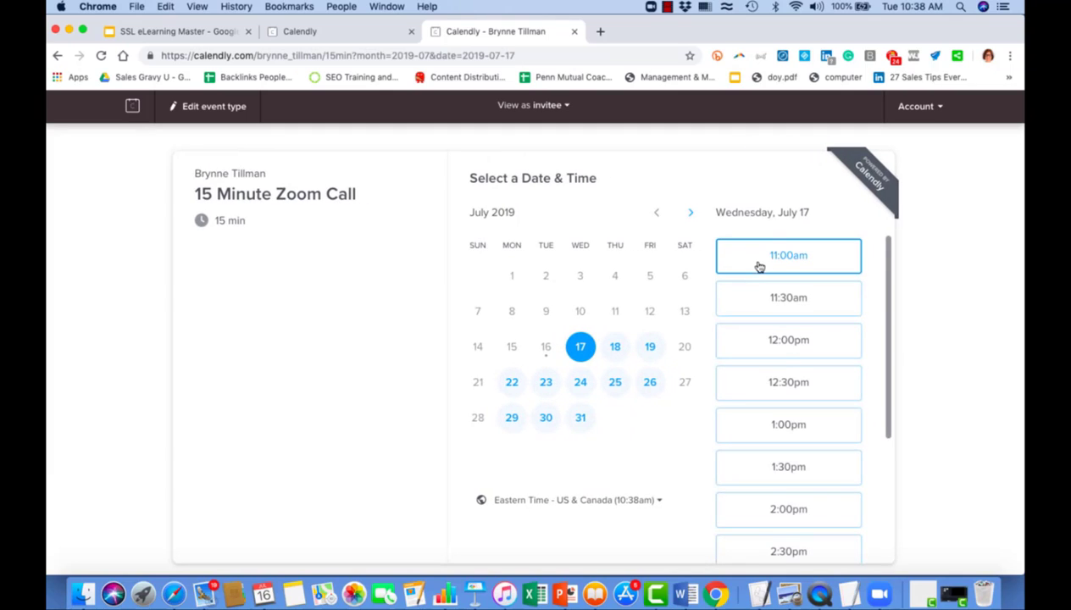
pyautogui.click(762, 262)
pyautogui.click(841, 260)
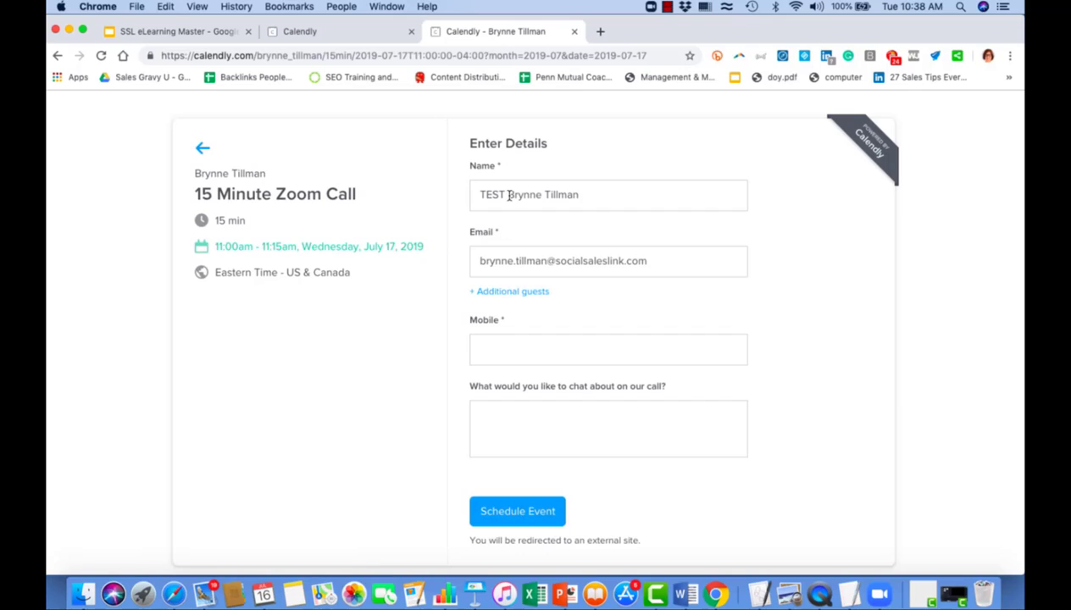
# Remove 'TEST' from the name, autofill the mobile number and schedule the event.
pyautogui.moveTo(508, 195); pyautogui.dragTo(430, 198)
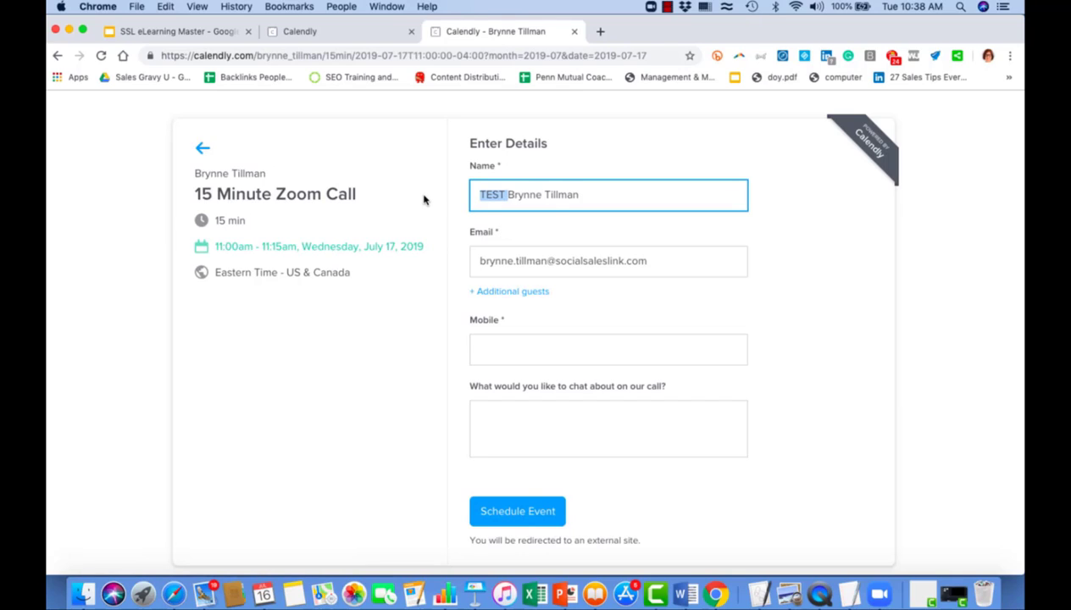
pyautogui.click(518, 350)
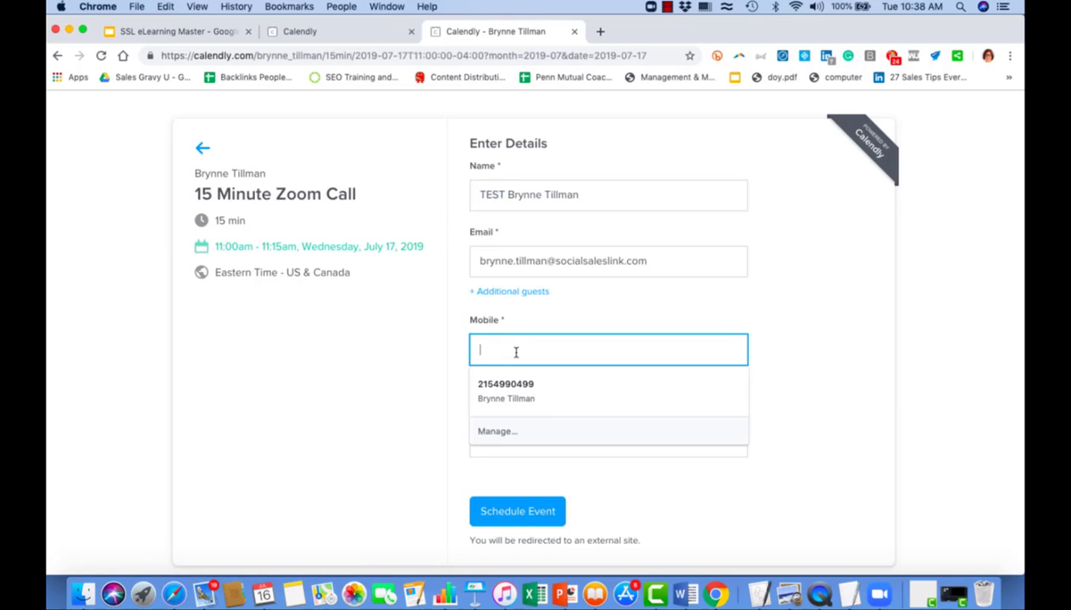
pyautogui.click(518, 400)
pyautogui.click(517, 428)
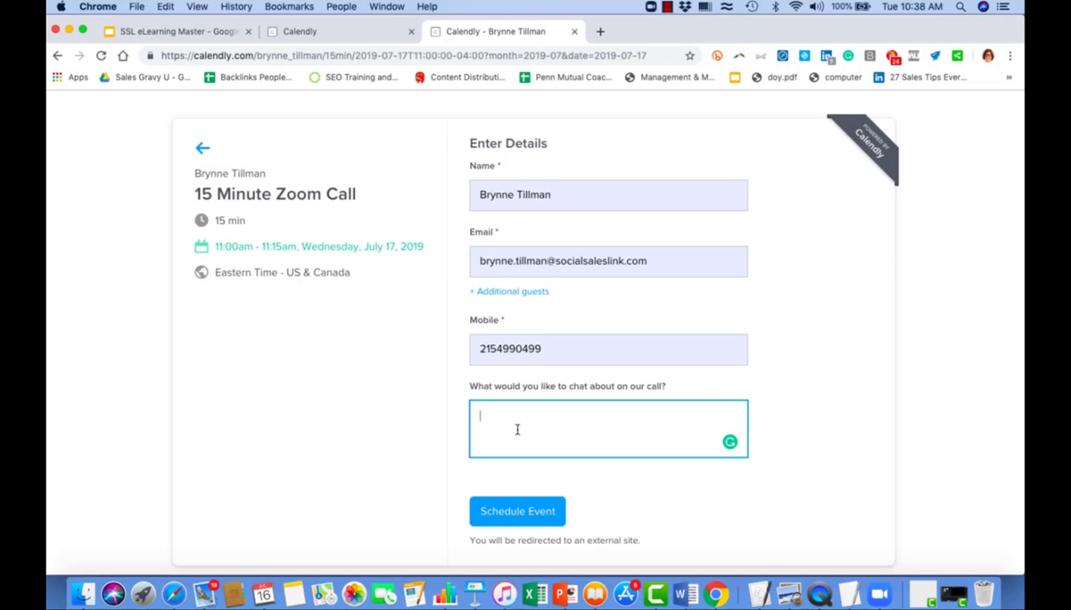
pyautogui.click(516, 515)
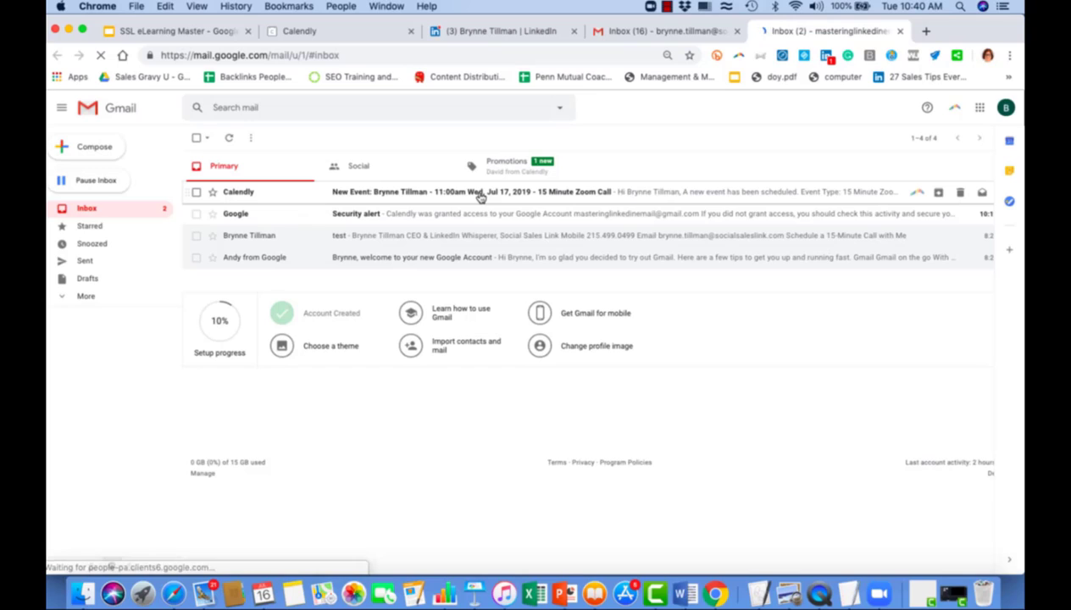
# Check July 17 in Google Calendar, then return to the Calendly Event Types tab.
pyautogui.click(979, 108)
pyautogui.click(884, 320)
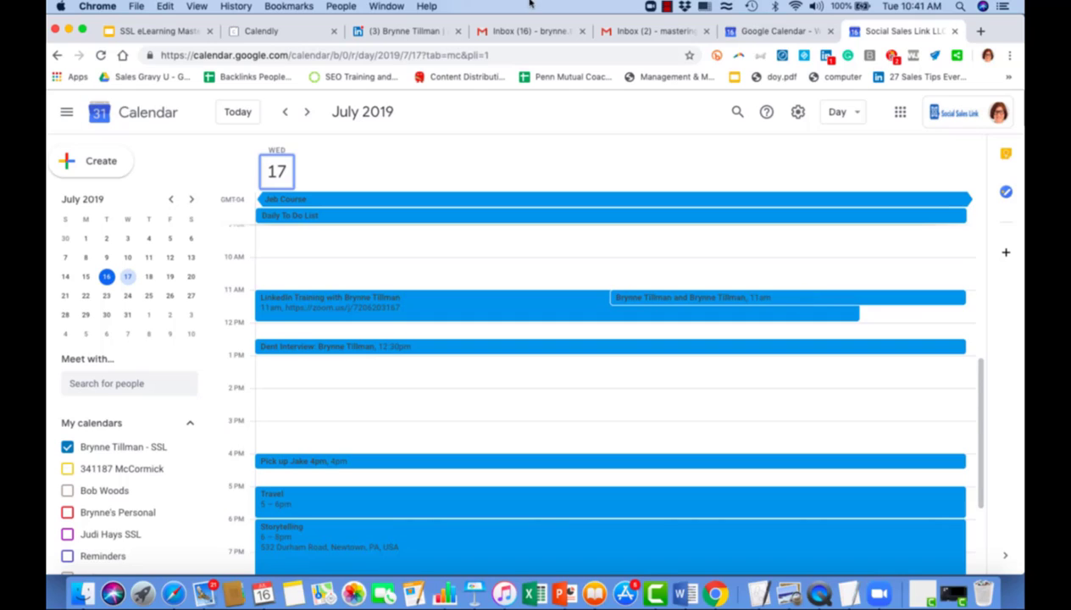
pyautogui.click(250, 34)
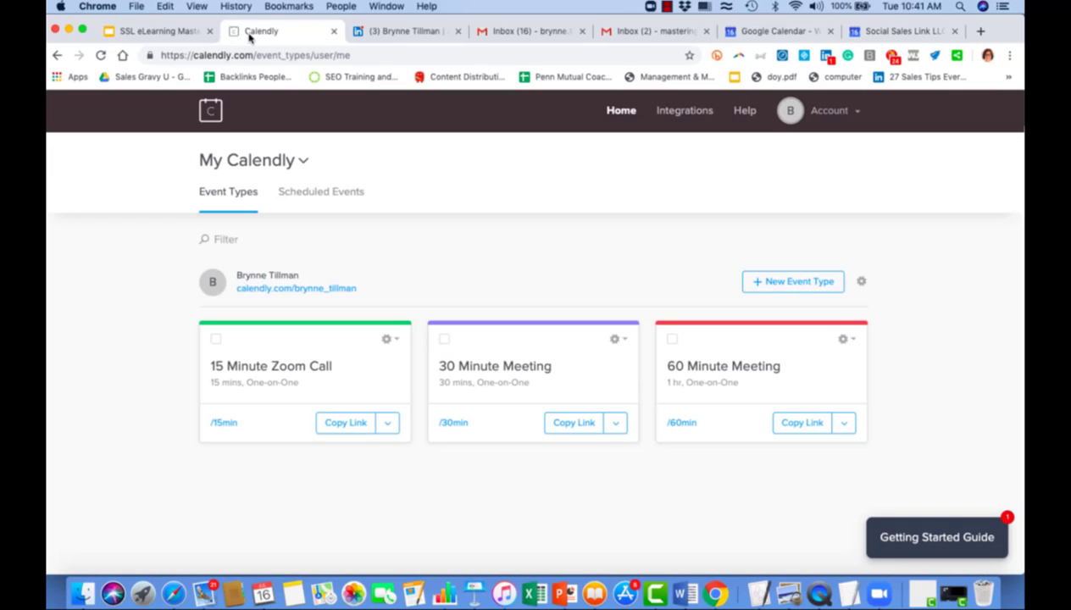